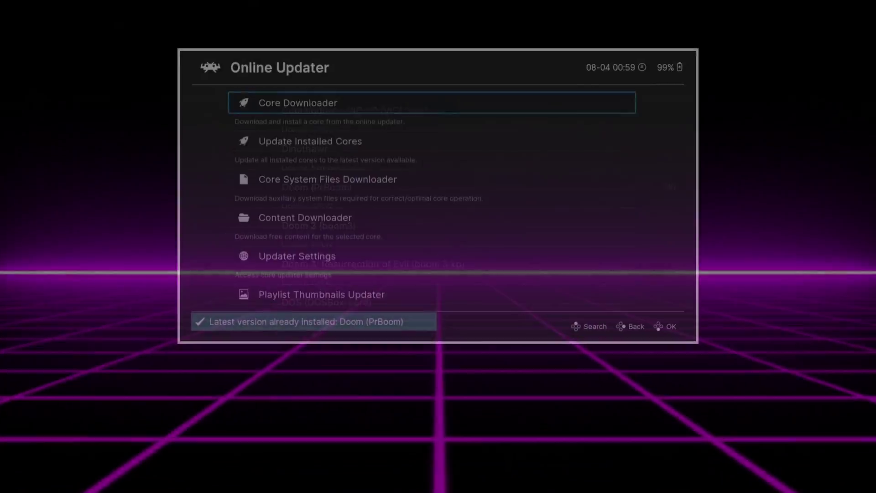
{"action": "key", "text": "BackSpace"}
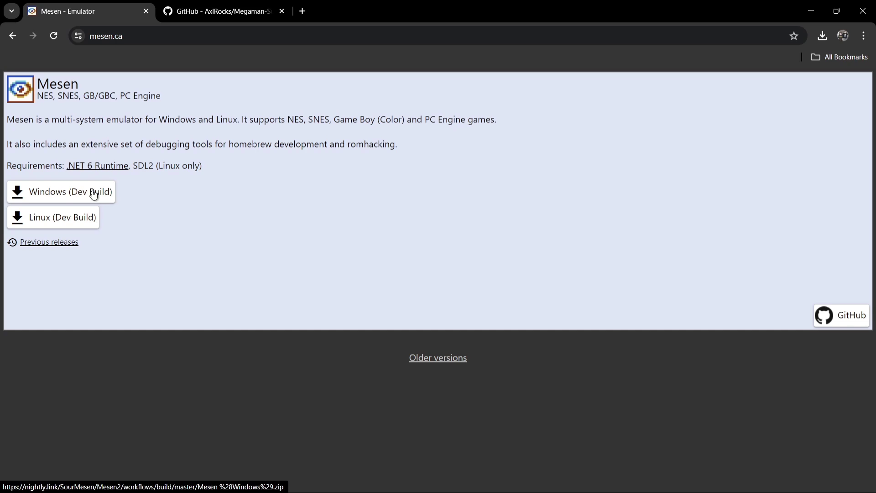
Open the code download options of the AxlRocks/Megaman-Super repository on GitHub
{"action": "left_click", "coordinate": [199, 6]}
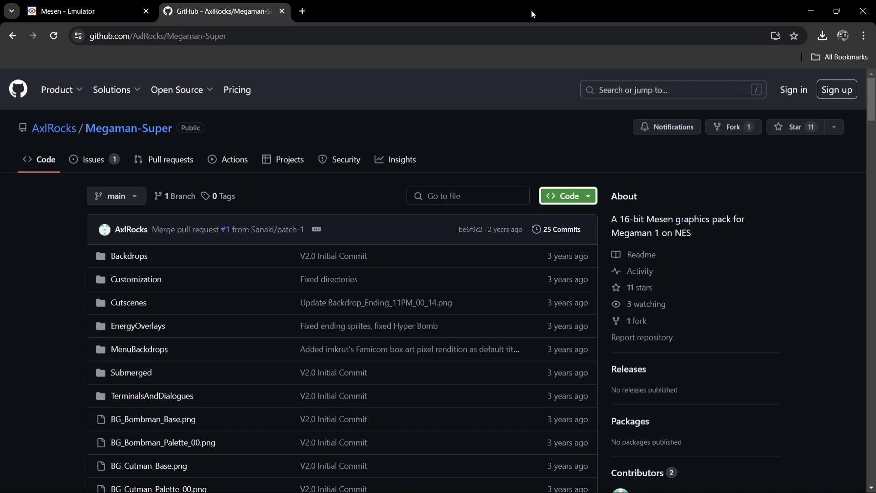
{"action": "left_click", "coordinate": [590, 199]}
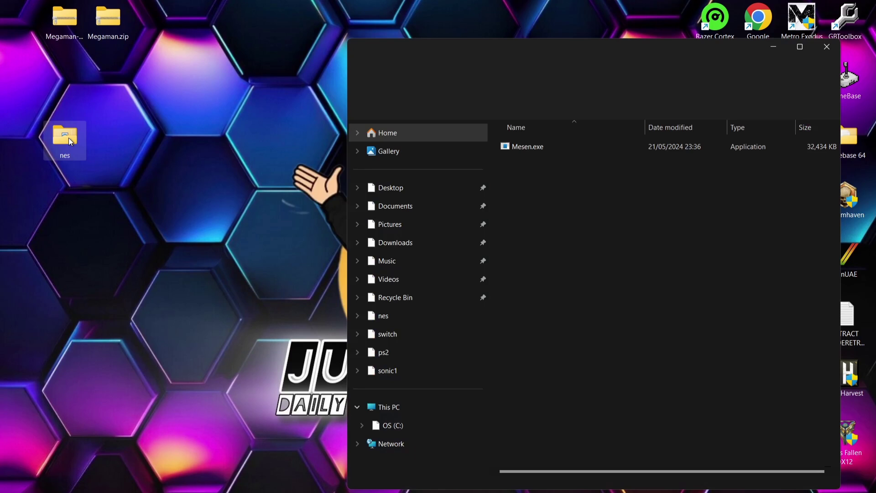
Run Mesen.exe past the SmartScreen block and complete its initial setup with data stored in the same folder as the application
{"action": "double_click", "coordinate": [542, 146]}
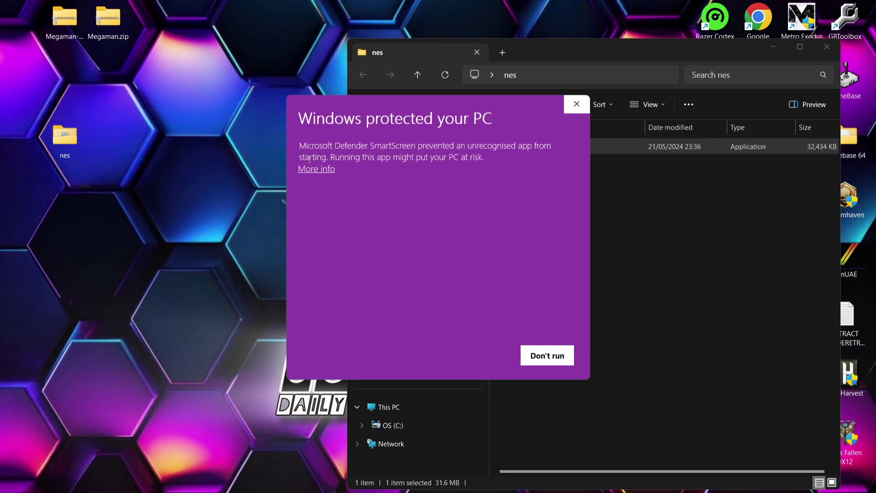
{"action": "left_click", "coordinate": [321, 169]}
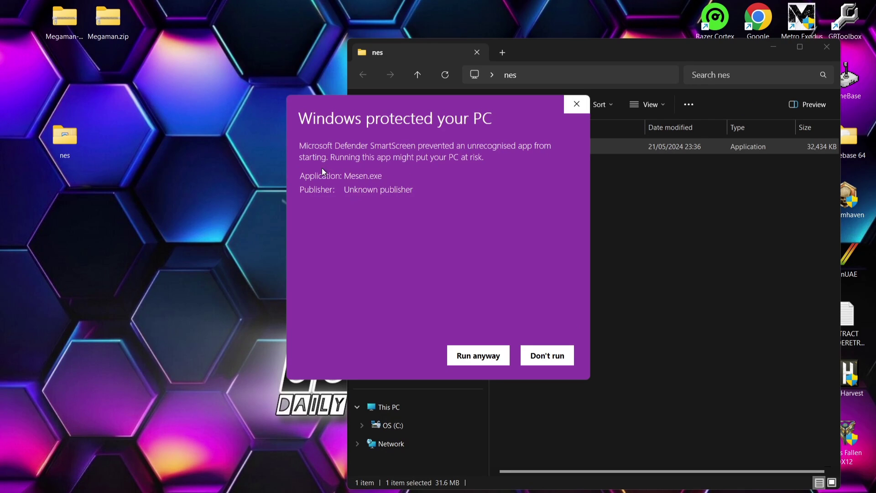
{"action": "left_click", "coordinate": [486, 364]}
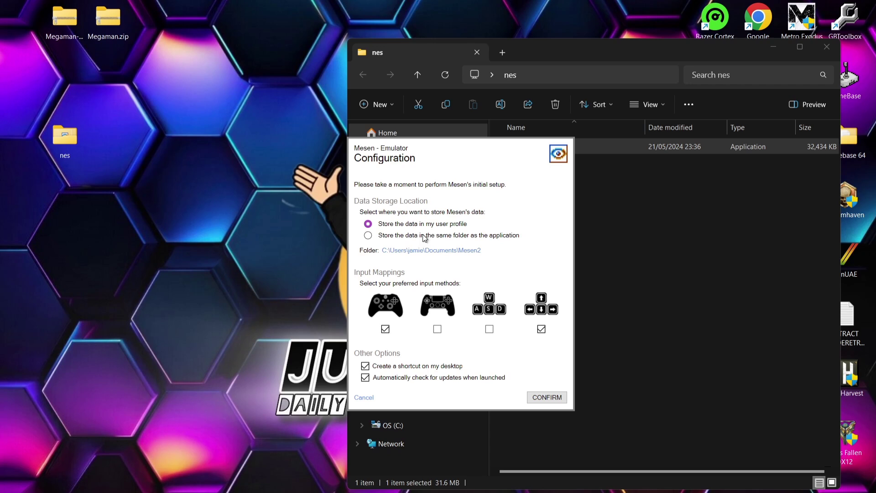
{"action": "left_click", "coordinate": [369, 236]}
{"action": "left_click", "coordinate": [547, 397]}
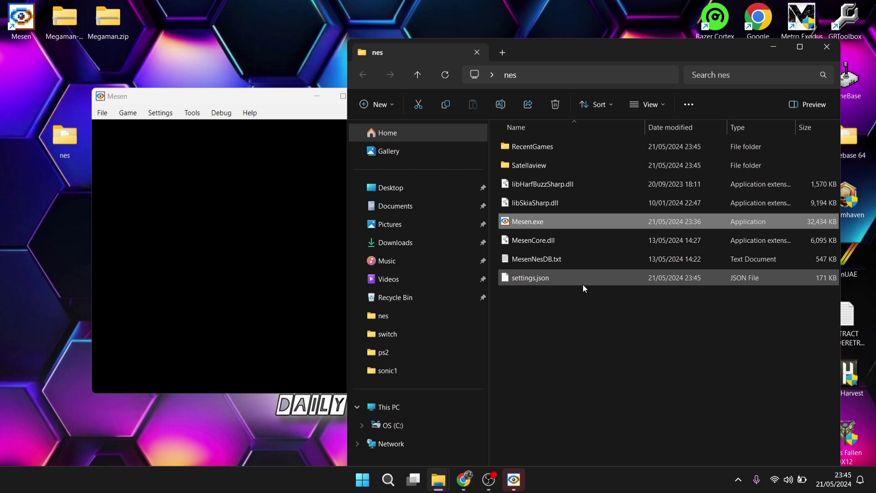
Create a folder named games inside the nes folder
{"action": "left_click", "coordinate": [579, 312]}
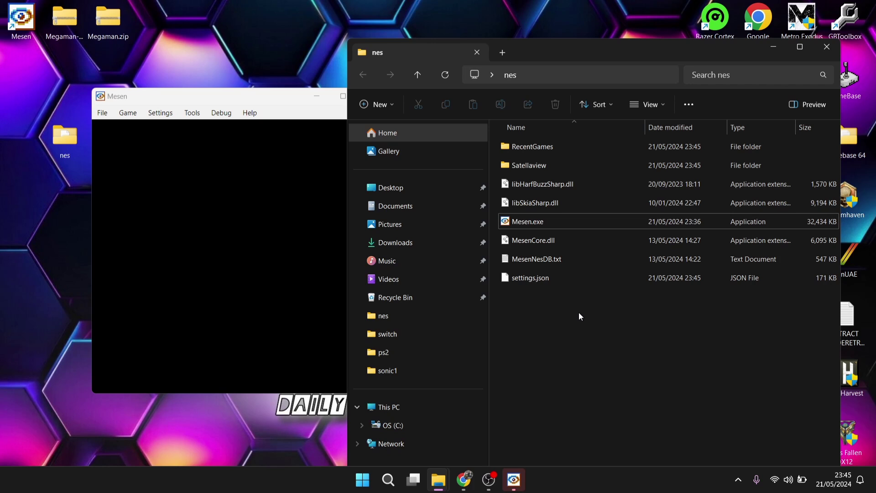
{"action": "right_click", "coordinate": [578, 312]}
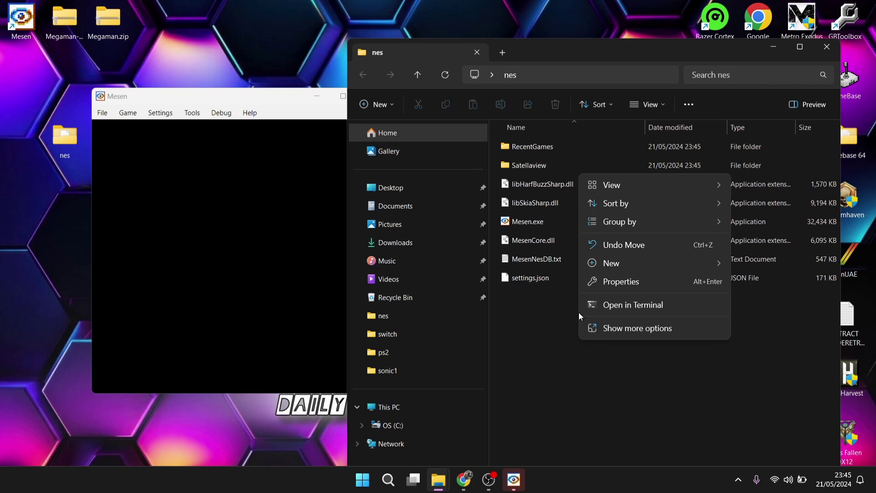
{"action": "mouse_move", "coordinate": [648, 262]}
{"action": "left_click", "coordinate": [756, 264]}
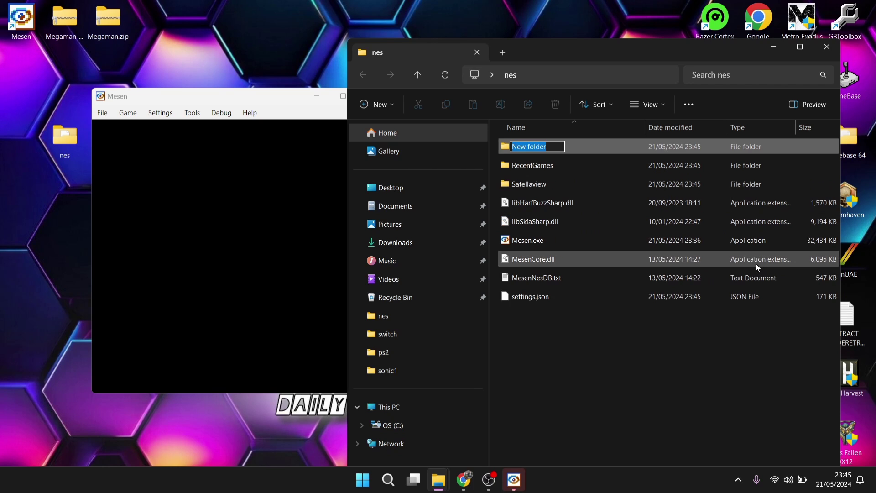
{"action": "type", "text": "ga"}
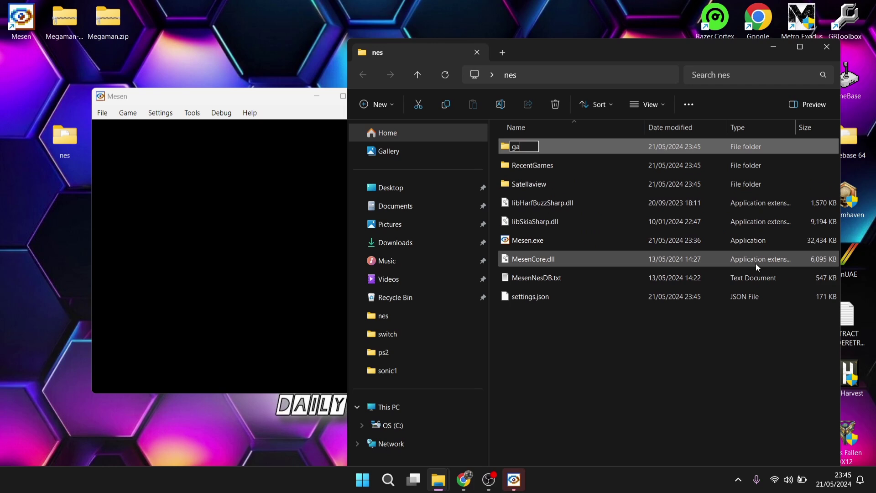
{"action": "type", "text": "mes"}
{"action": "key", "text": "Return"}
{"action": "left_click", "coordinate": [683, 355]}
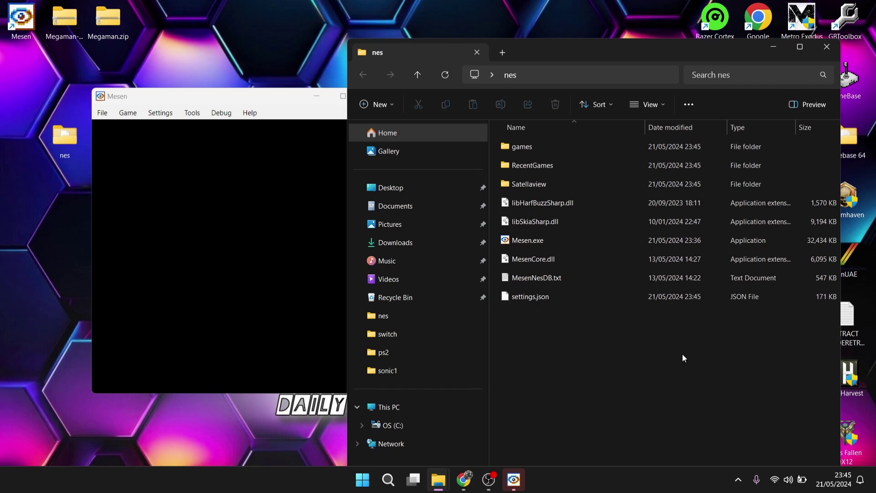
Create a second folder named HdPacks inside the nes folder
{"action": "right_click", "coordinate": [682, 354]}
{"action": "mouse_move", "coordinate": [727, 308]}
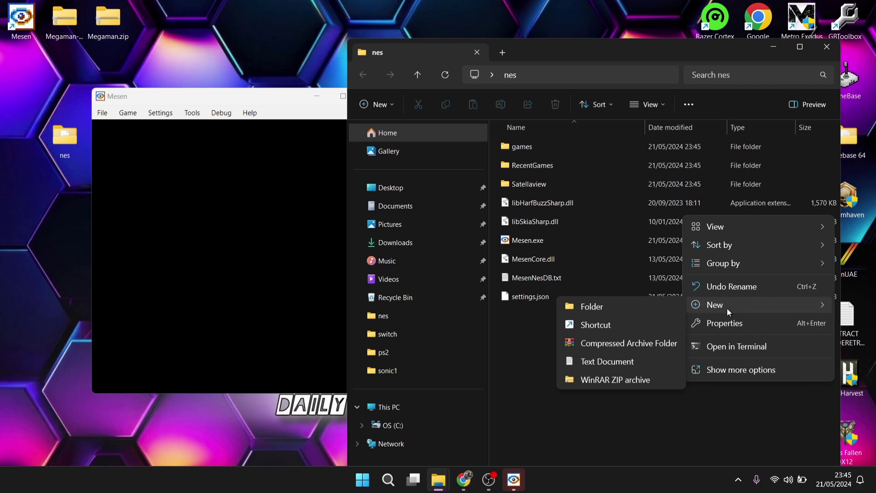
{"action": "left_click", "coordinate": [633, 306]}
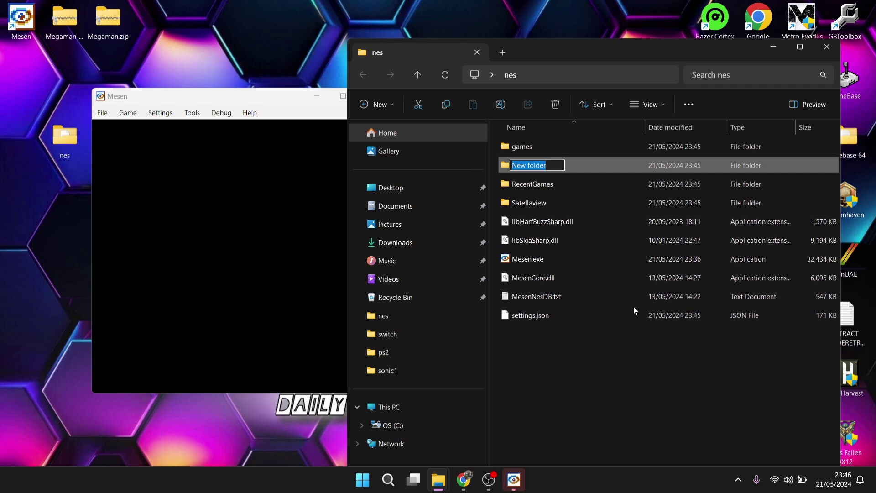
{"action": "type", "text": "Hd"}
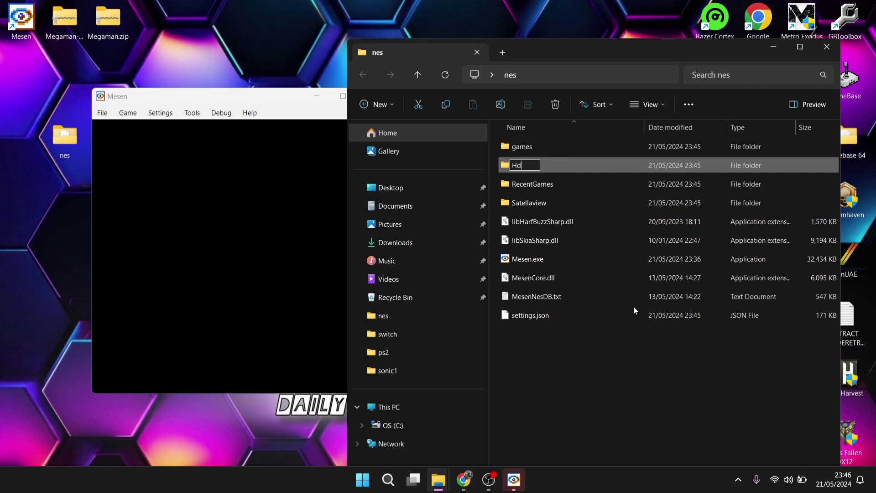
{"action": "type", "text": "Packs"}
{"action": "key", "text": "Return"}
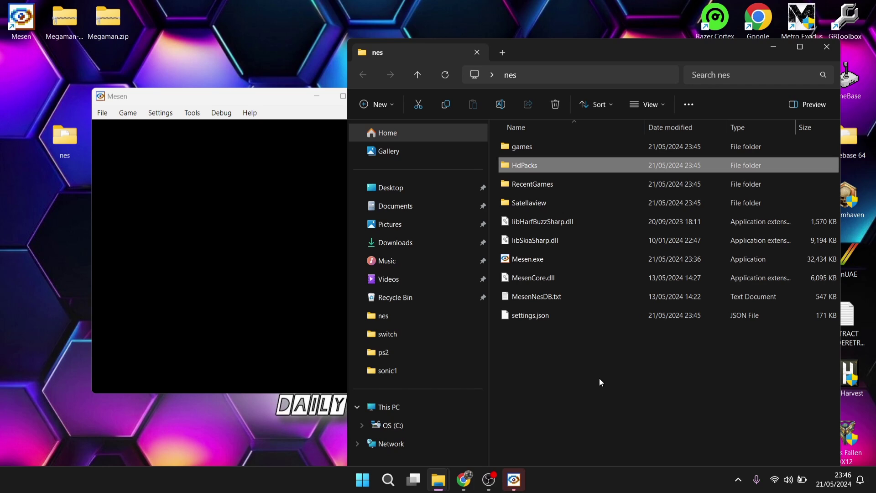
{"action": "left_click", "coordinate": [600, 381]}
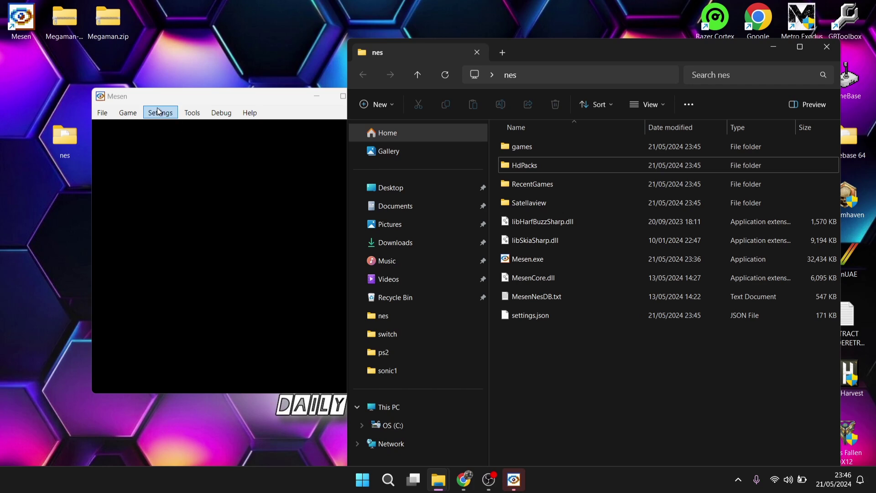
Move Megaman-Super-main.zip from the desktop into HdPacks, and Megaman.zip into the games folder after checking its contents
{"action": "left_click", "coordinate": [62, 26]}
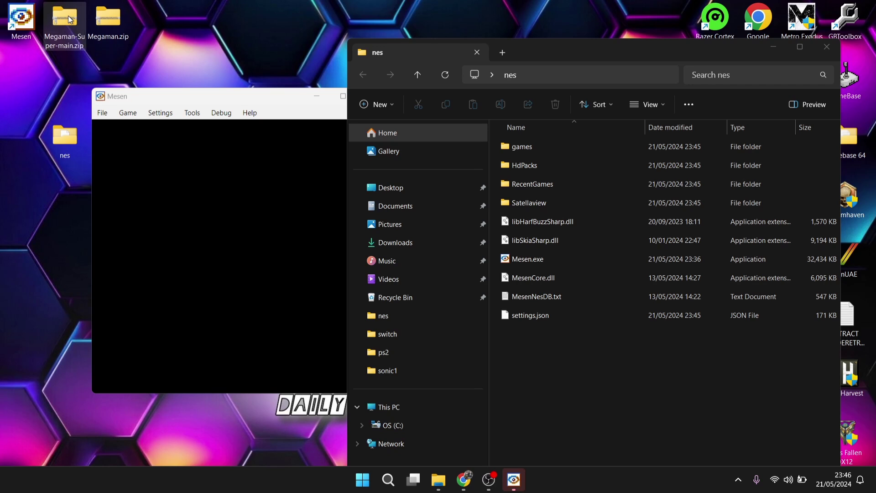
{"action": "left_click_drag", "start_coordinate": [67, 16], "coordinate": [527, 163]}
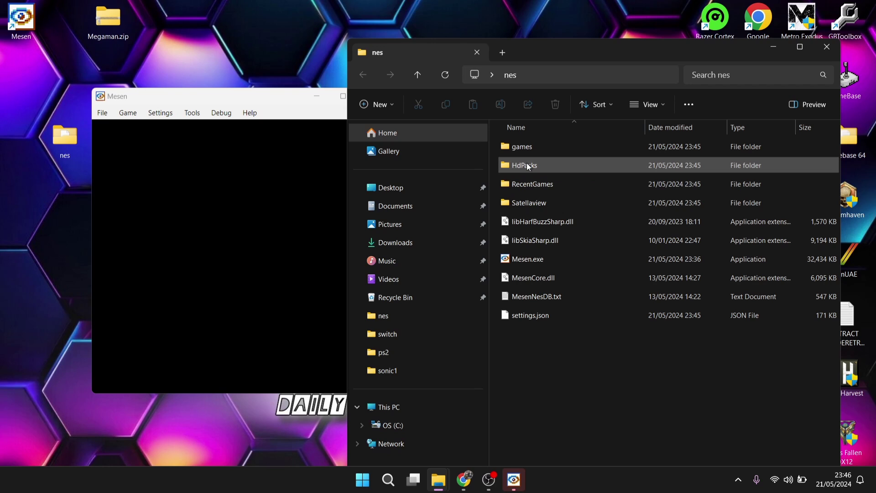
{"action": "double_click", "coordinate": [527, 144]}
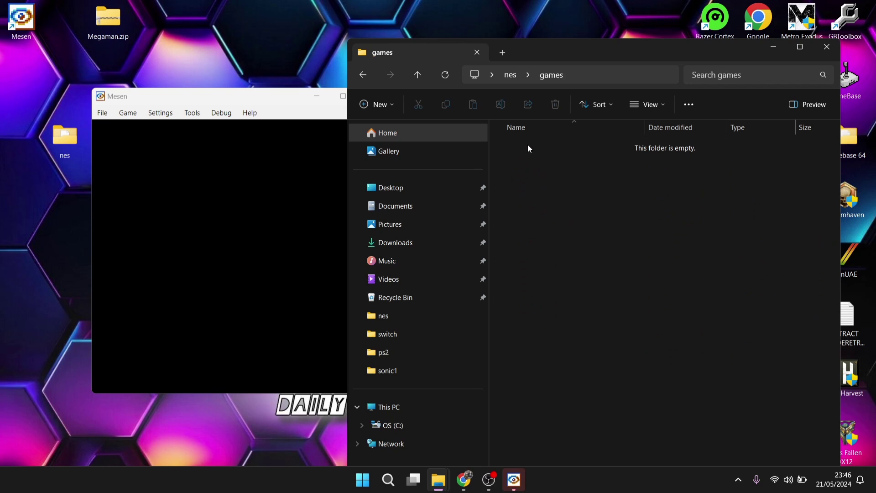
{"action": "double_click", "coordinate": [103, 21]}
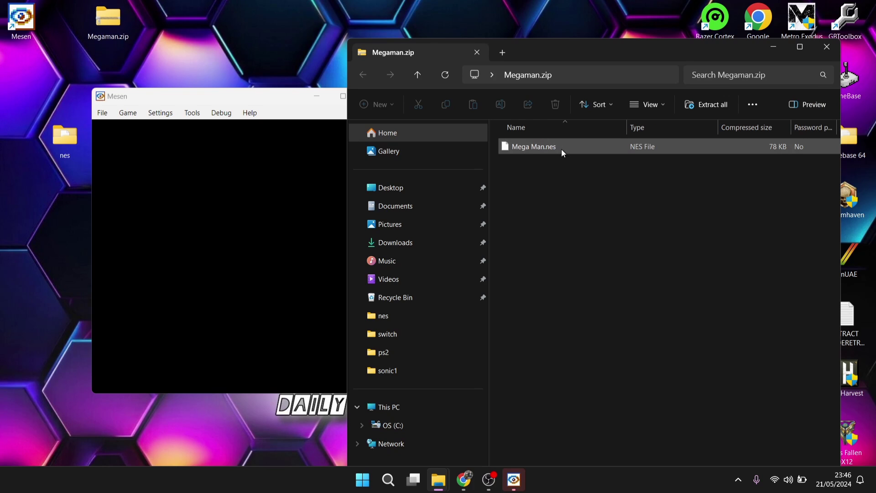
{"action": "left_click", "coordinate": [827, 47]}
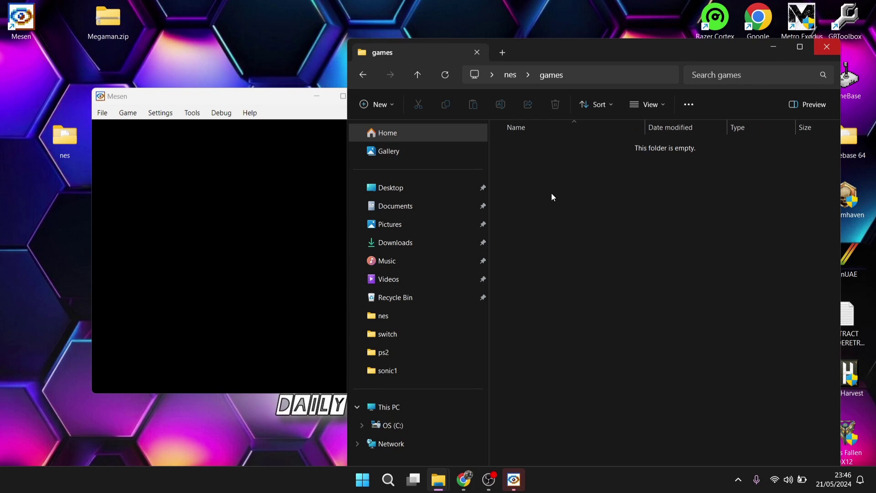
{"action": "left_click_drag", "start_coordinate": [109, 22], "coordinate": [594, 226]}
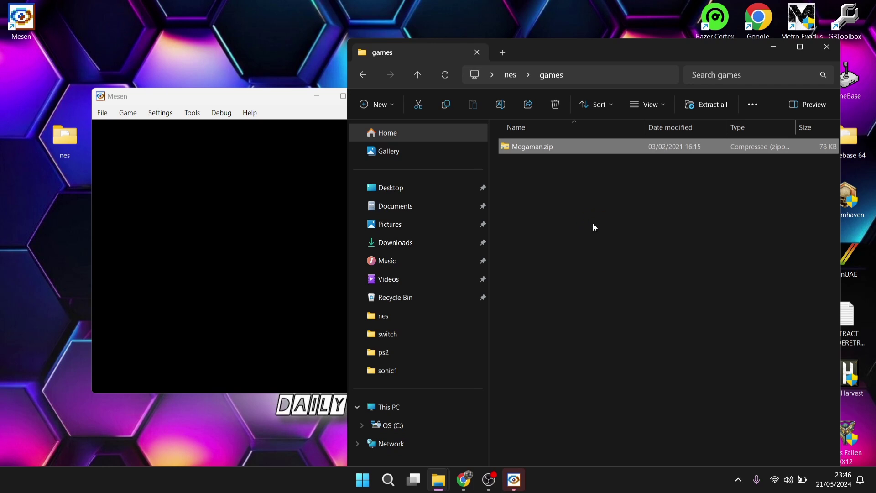
Copy the name of Megaman-Super-main.zip in the HdPacks folder, without its extension
{"action": "left_click", "coordinate": [362, 73]}
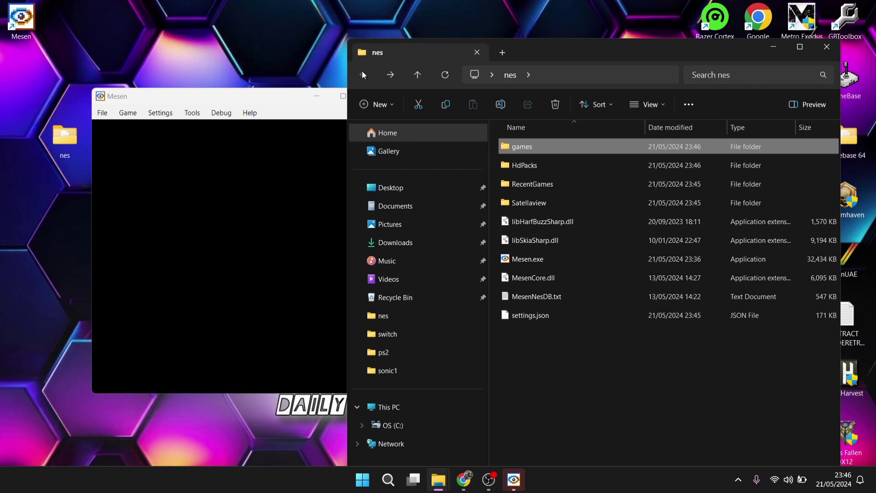
{"action": "double_click", "coordinate": [510, 167]}
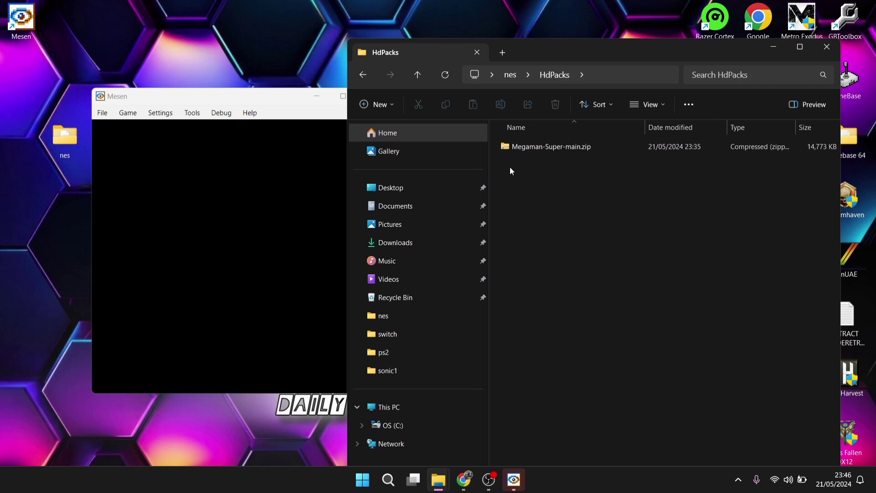
{"action": "right_click", "coordinate": [541, 146]}
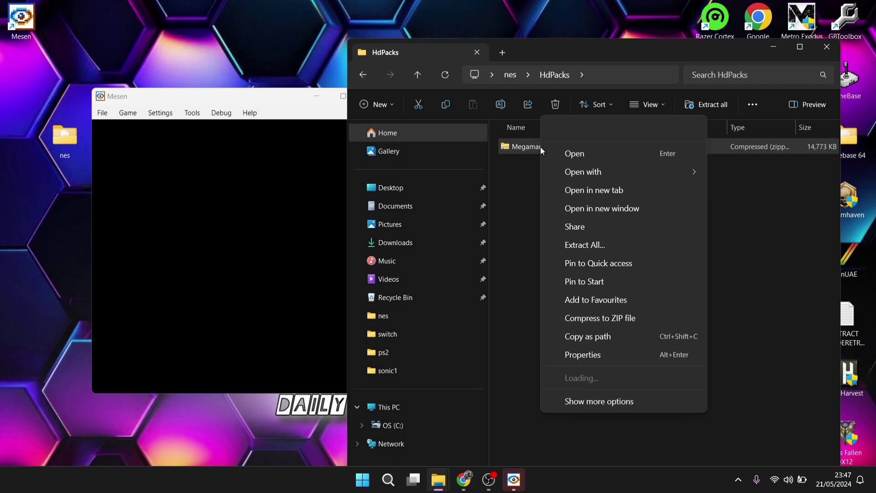
{"action": "left_click", "coordinate": [596, 396]}
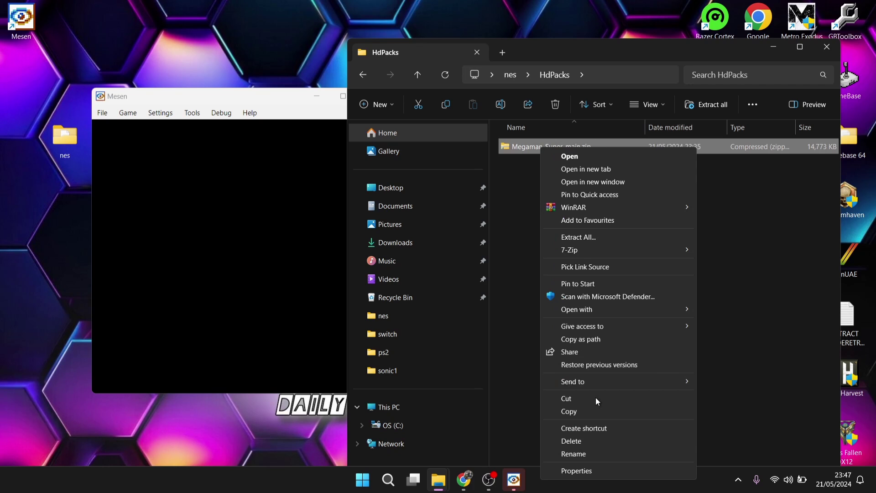
{"action": "left_click", "coordinate": [593, 451]}
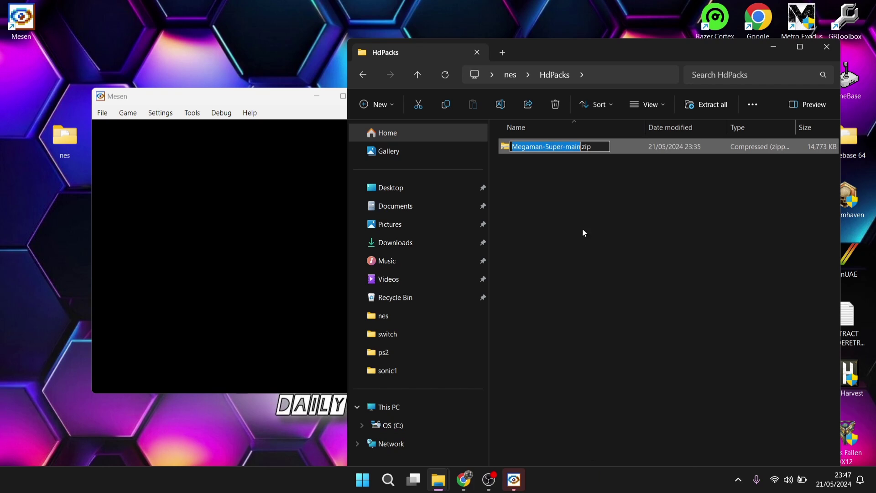
{"action": "right_click", "coordinate": [552, 146]}
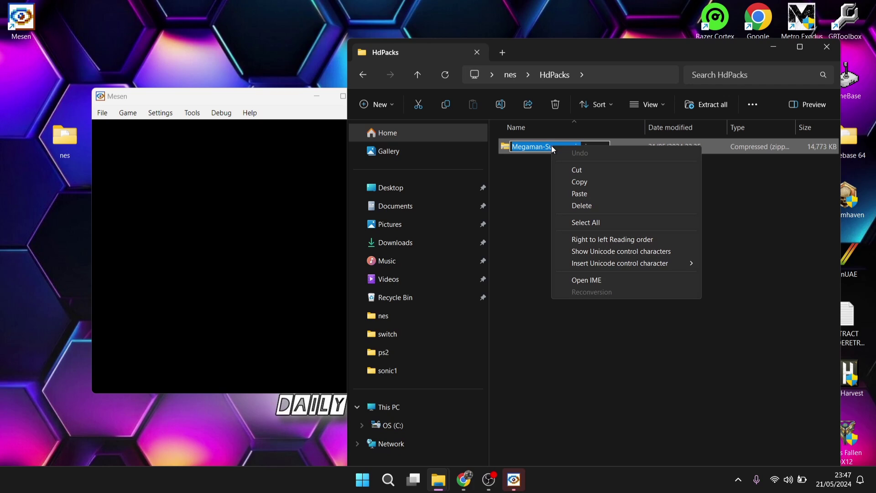
{"action": "left_click", "coordinate": [573, 181]}
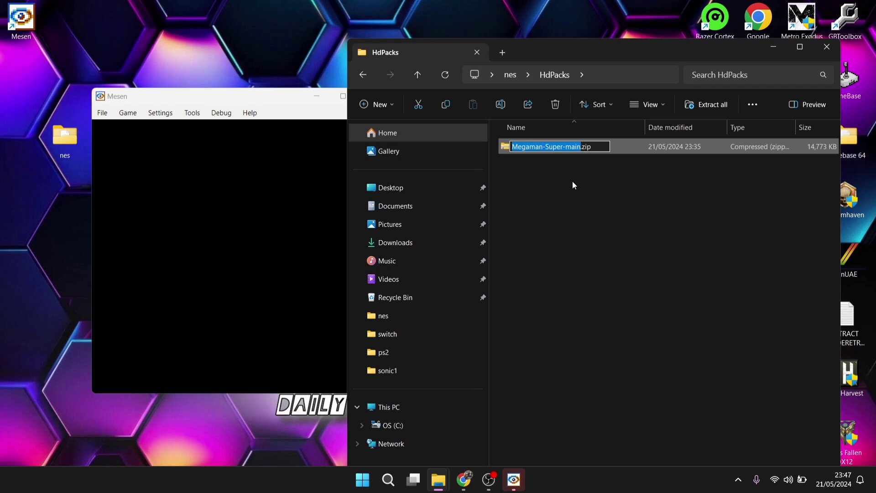
{"action": "left_click", "coordinate": [573, 182]}
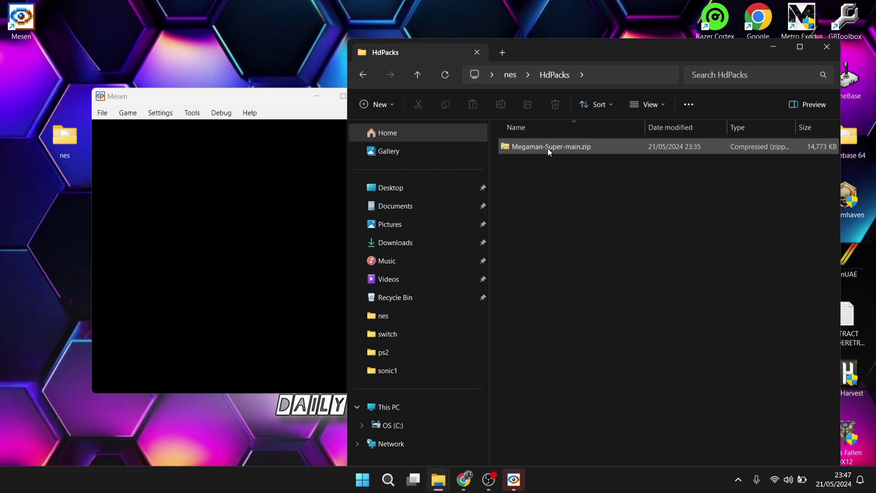
Create a folder in HdPacks and name it Megaman-Super-main using the copied archive name
{"action": "right_click", "coordinate": [550, 170]}
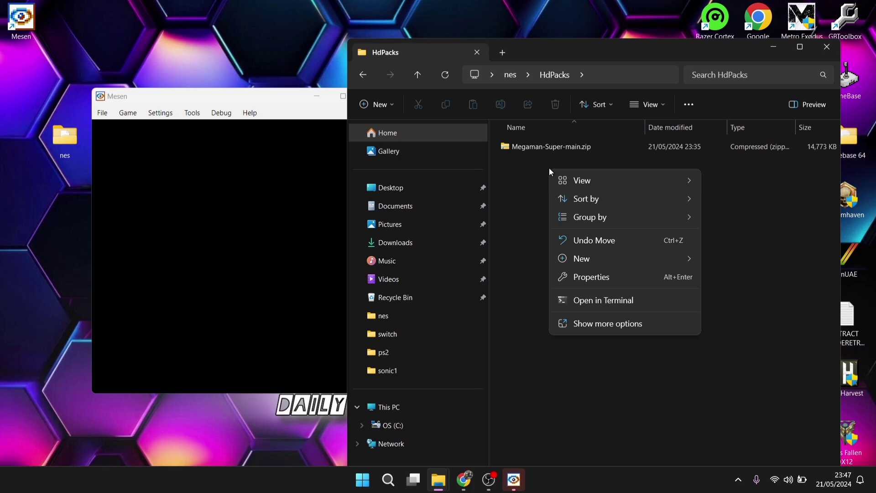
{"action": "mouse_move", "coordinate": [586, 259]}
{"action": "left_click", "coordinate": [729, 260]}
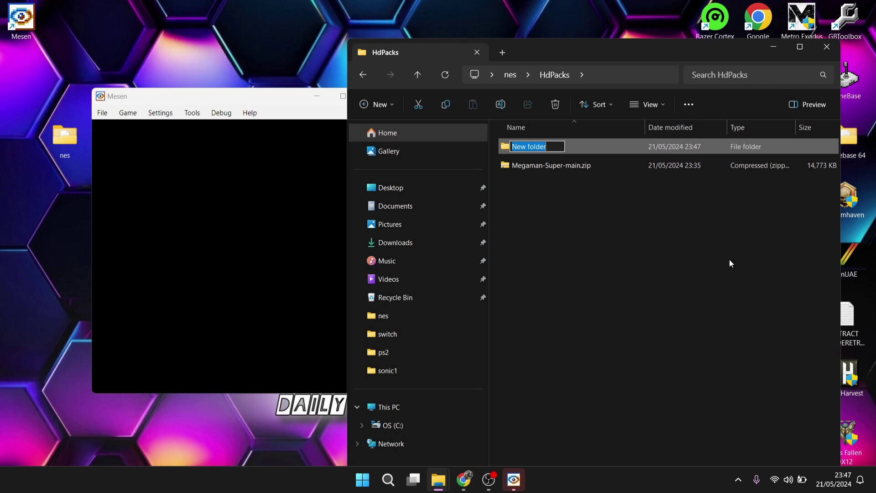
{"action": "key", "text": "ctrl+v"}
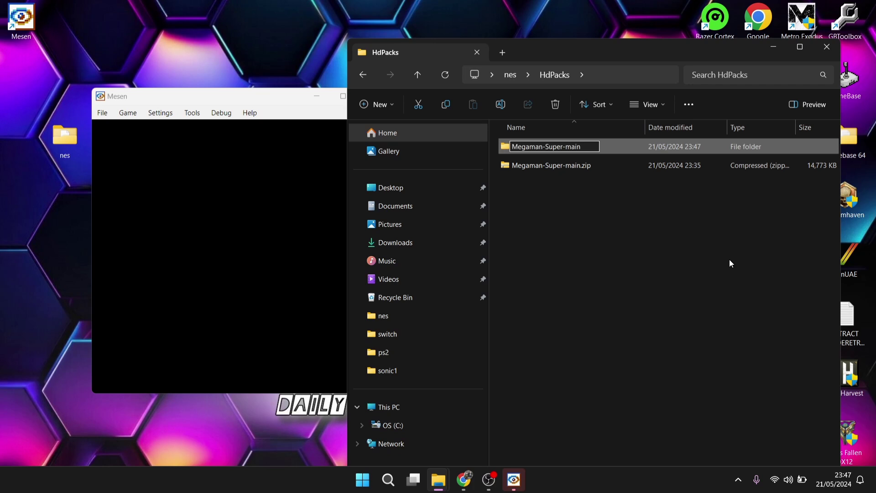
{"action": "key", "text": "Return"}
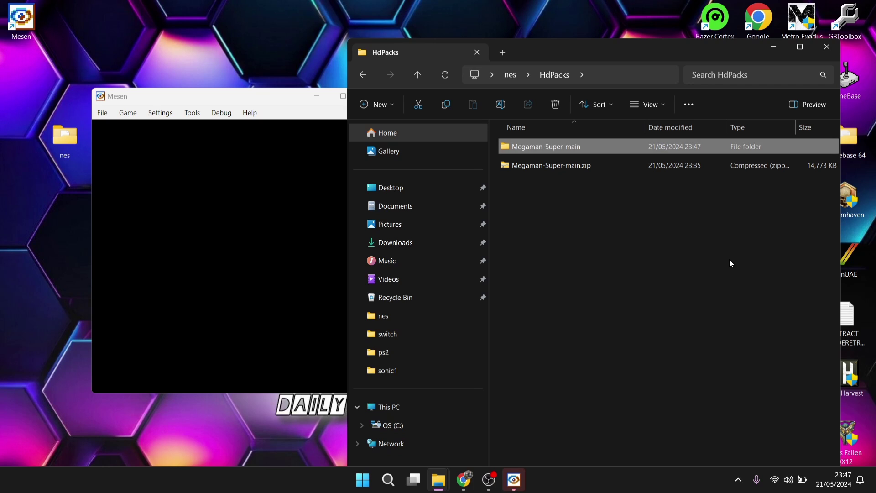
Move Megaman-Super-main.zip into the Megaman-Super-main folder inside HdPacks and open that folder
{"action": "left_click", "coordinate": [551, 166]}
{"action": "left_click_drag", "start_coordinate": [550, 165], "coordinate": [561, 143]}
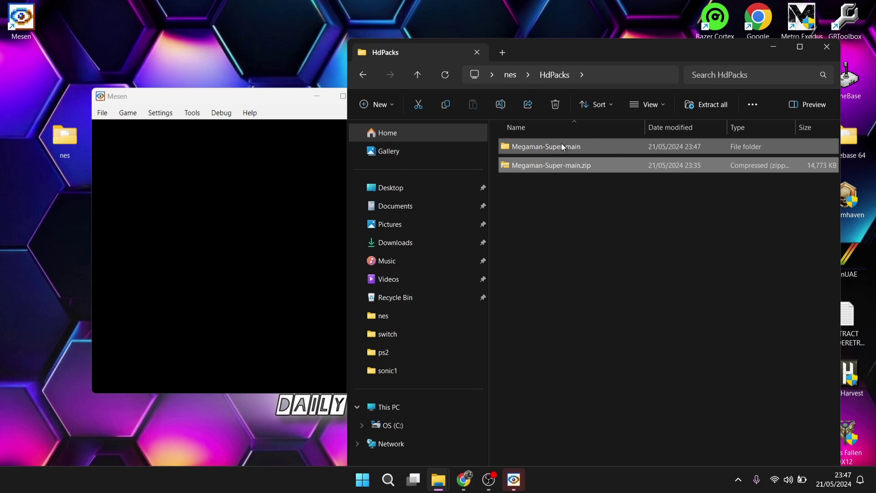
{"action": "double_click", "coordinate": [589, 146]}
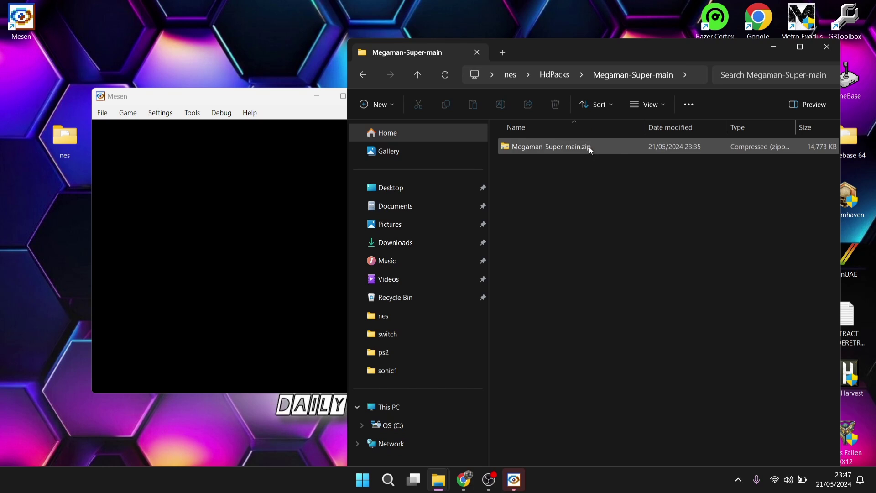
Extract Megaman-Super-main.zip into the current folder with WinRAR and check the contents of the extracted folder
{"action": "right_click", "coordinate": [557, 146]}
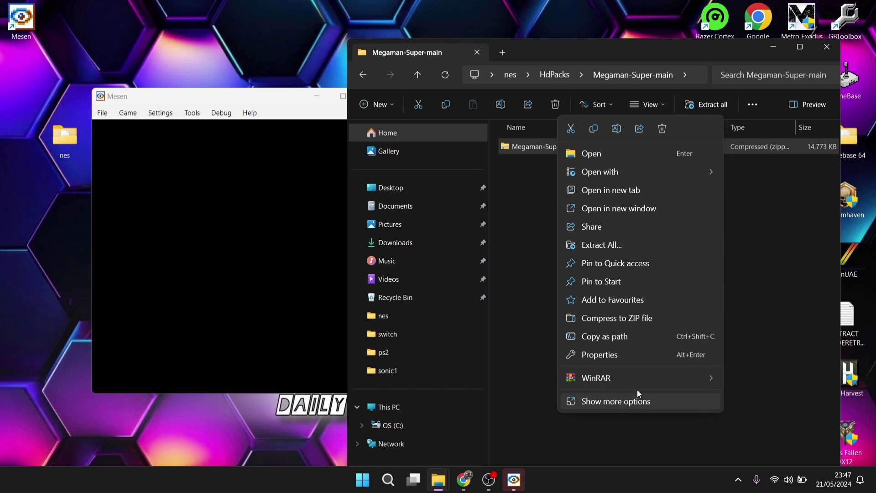
{"action": "mouse_move", "coordinate": [638, 379]}
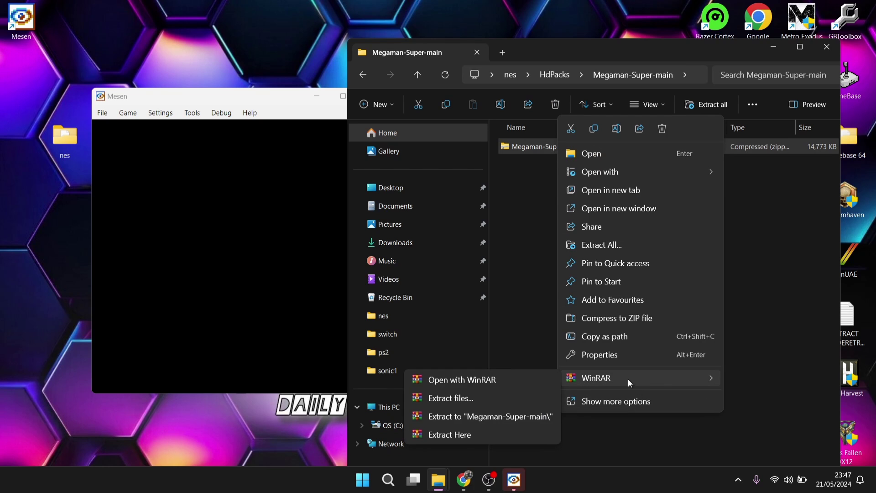
{"action": "left_click", "coordinate": [486, 436]}
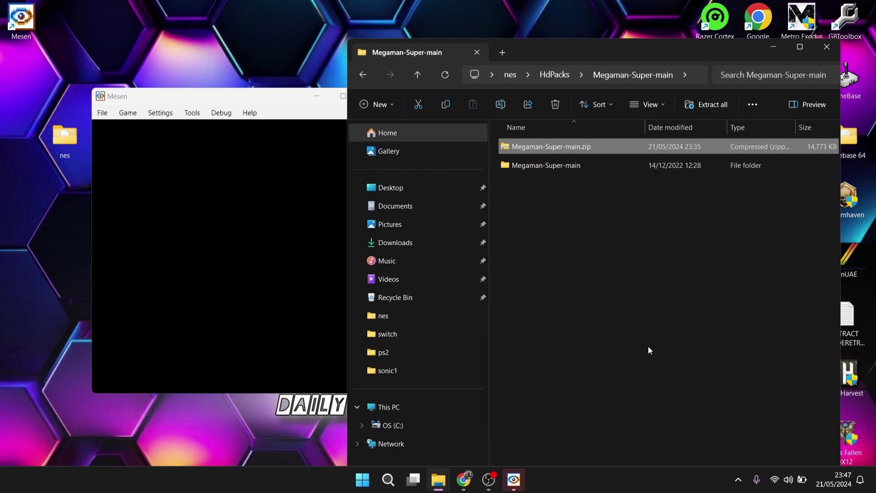
{"action": "double_click", "coordinate": [549, 165]}
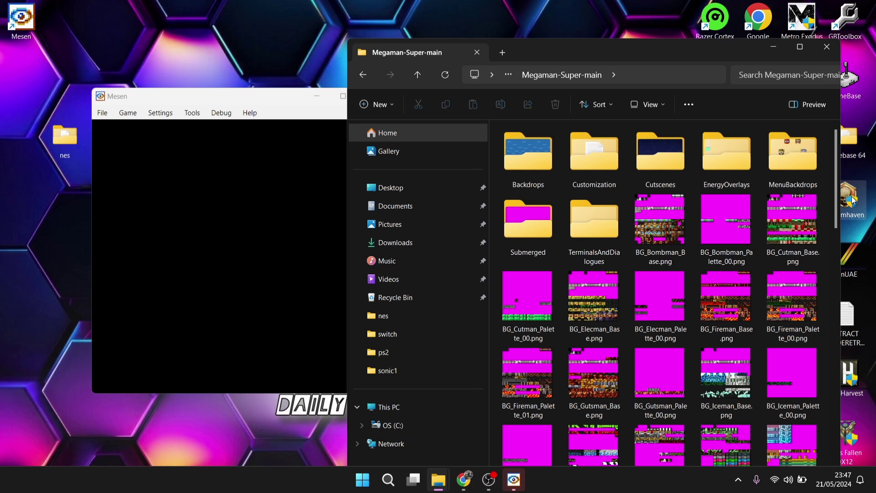
{"action": "mouse_move", "coordinate": [839, 187]}
{"action": "left_mouse_down"}
{"action": "mouse_move", "coordinate": [840, 342]}
{"action": "mouse_move", "coordinate": [840, 183]}
{"action": "left_mouse_up"}
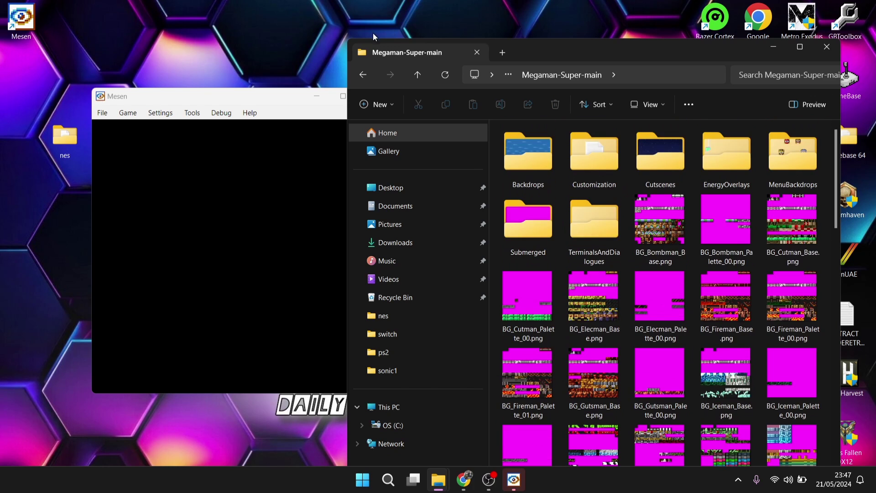
Copy the name of Megaman-Super-main.zip in the HdPacks subfolder, without its extension
{"action": "left_click", "coordinate": [363, 75]}
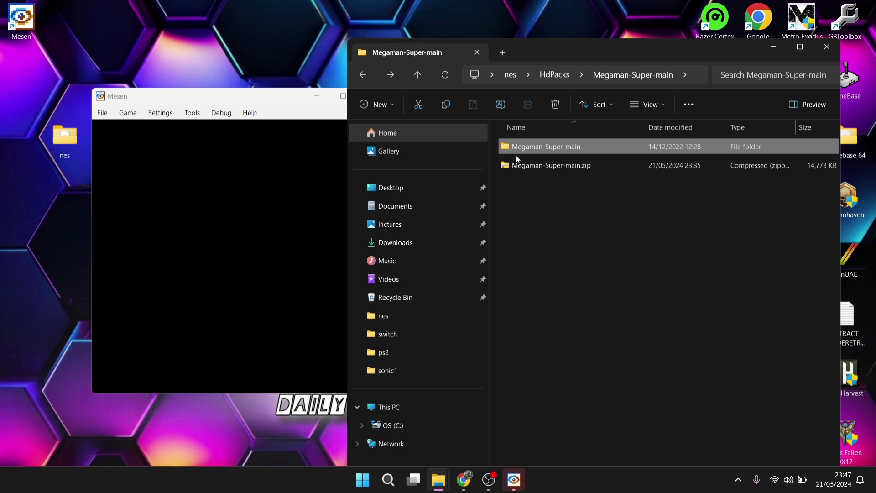
{"action": "left_click", "coordinate": [534, 164]}
{"action": "right_click", "coordinate": [533, 163]}
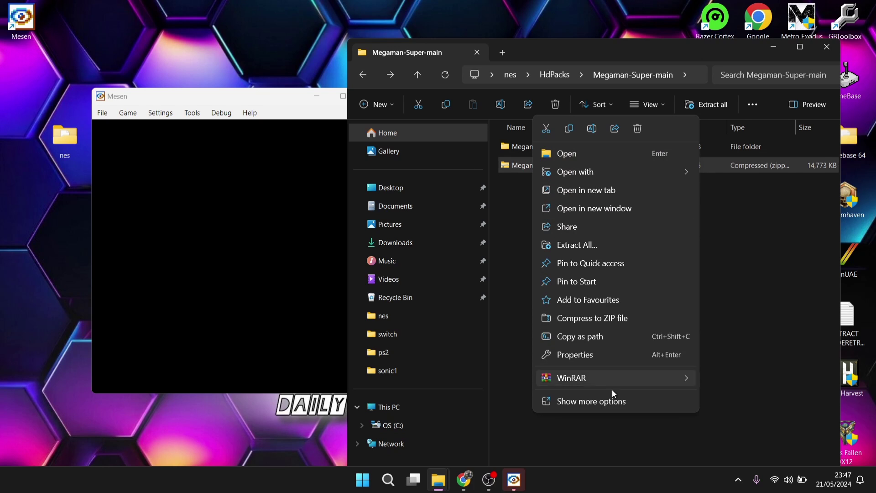
{"action": "left_click", "coordinate": [611, 401]}
{"action": "left_click", "coordinate": [592, 467]}
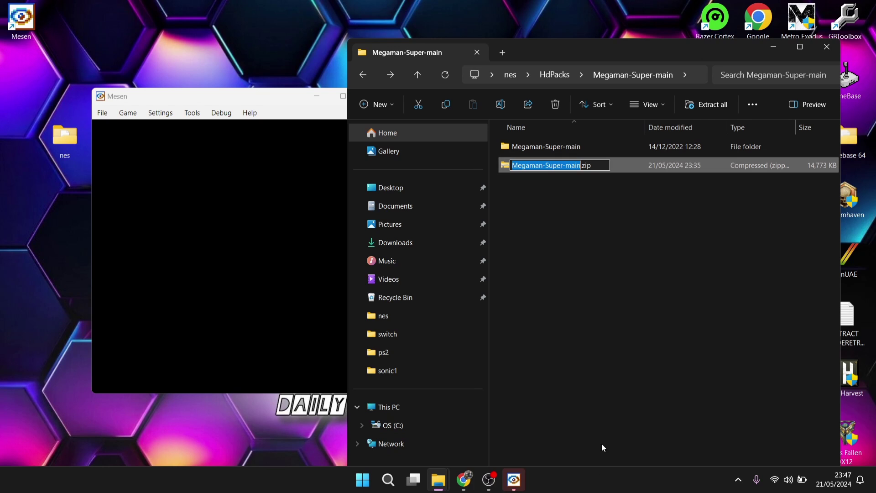
{"action": "right_click", "coordinate": [524, 167]}
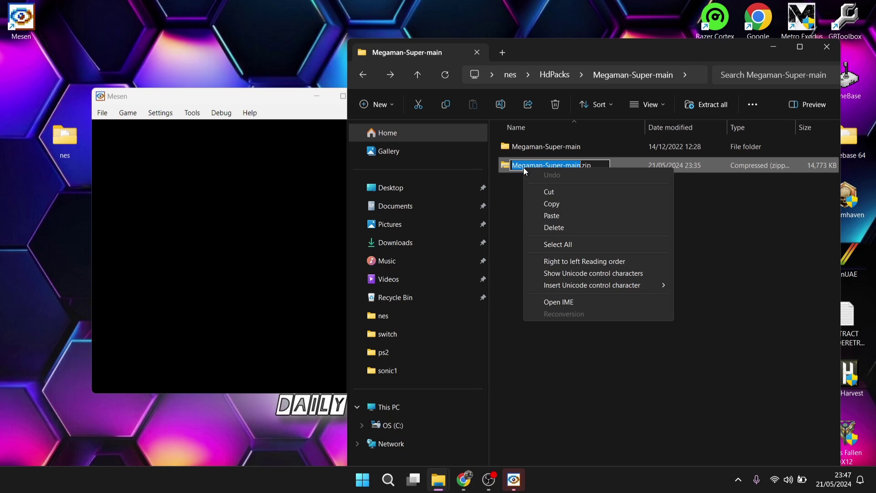
{"action": "left_click", "coordinate": [557, 201]}
Rename Megaman.zip in the games folder to Megaman-Super-main.zip using the copied name
{"action": "left_click", "coordinate": [363, 75]}
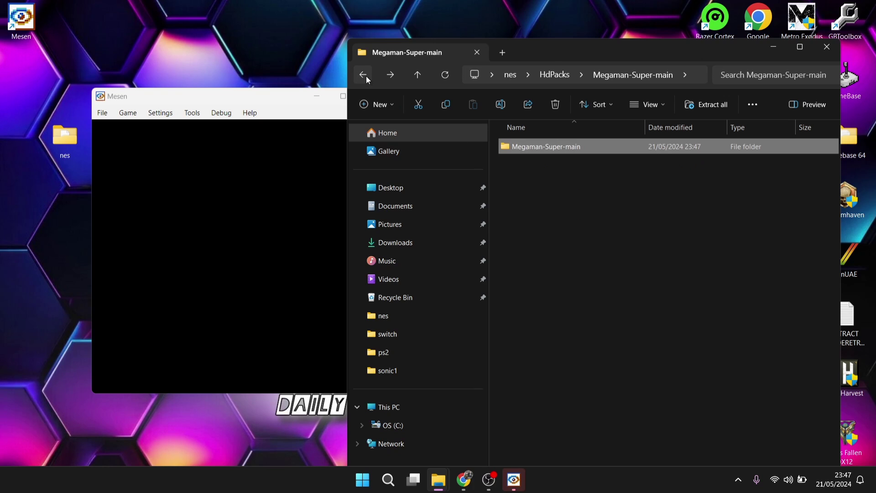
{"action": "left_click", "coordinate": [366, 75]}
{"action": "double_click", "coordinate": [536, 150]}
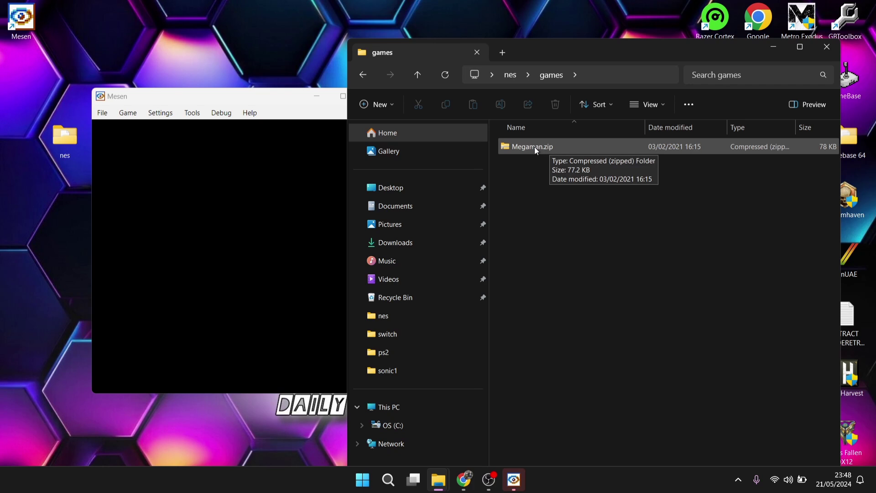
{"action": "left_click", "coordinate": [535, 147]}
{"action": "right_click", "coordinate": [534, 147]}
{"action": "left_click", "coordinate": [594, 401]}
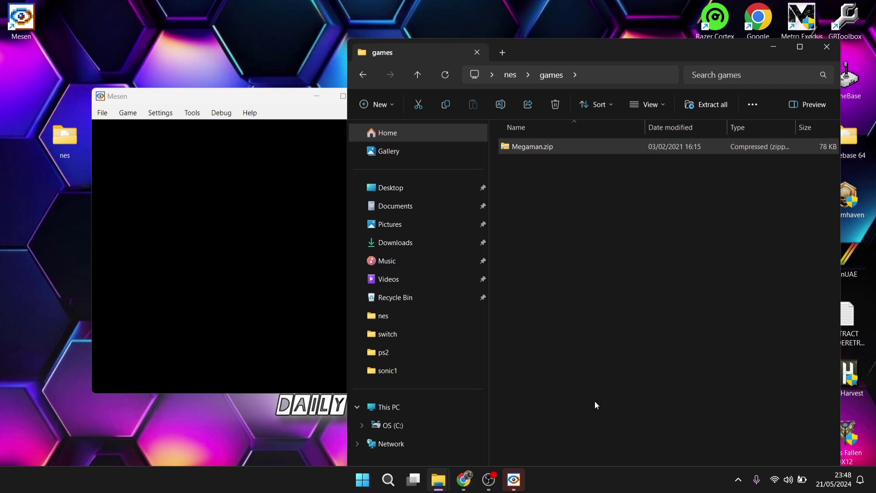
{"action": "left_click", "coordinate": [591, 449]}
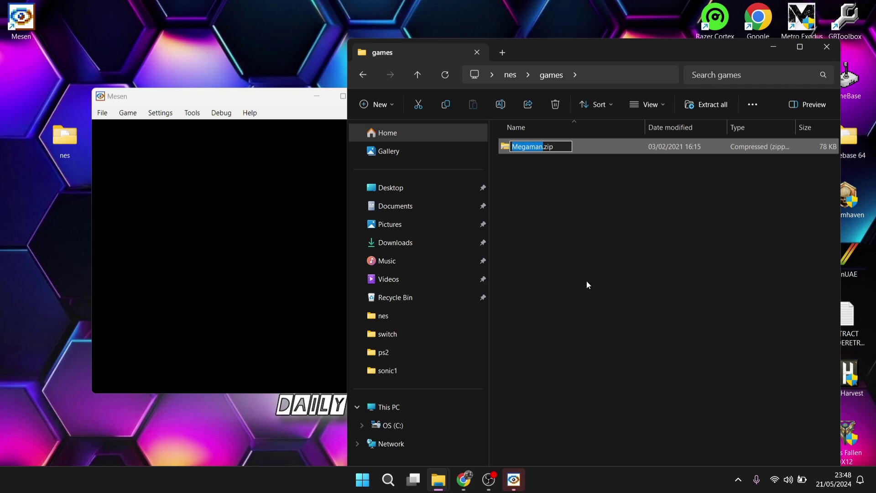
{"action": "right_click", "coordinate": [531, 146]}
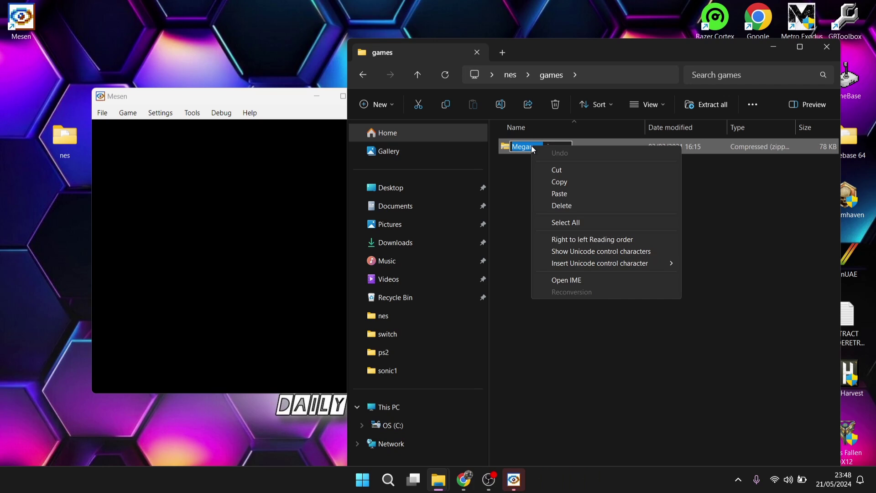
{"action": "left_click", "coordinate": [559, 194]}
{"action": "left_click", "coordinate": [569, 205]}
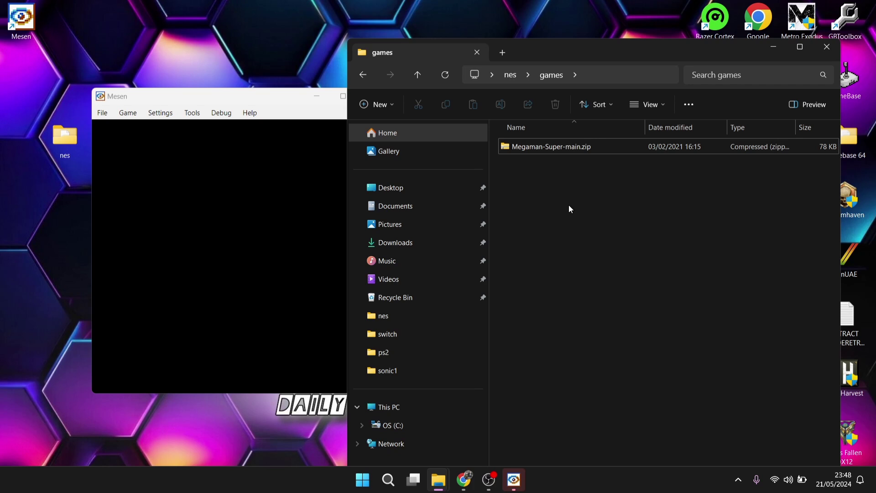
Switch to Mesen and load the game Megaman-Super-main.zip from the games folder inside nes on the desktop
{"action": "left_click", "coordinate": [368, 74]}
{"action": "left_click", "coordinate": [217, 183]}
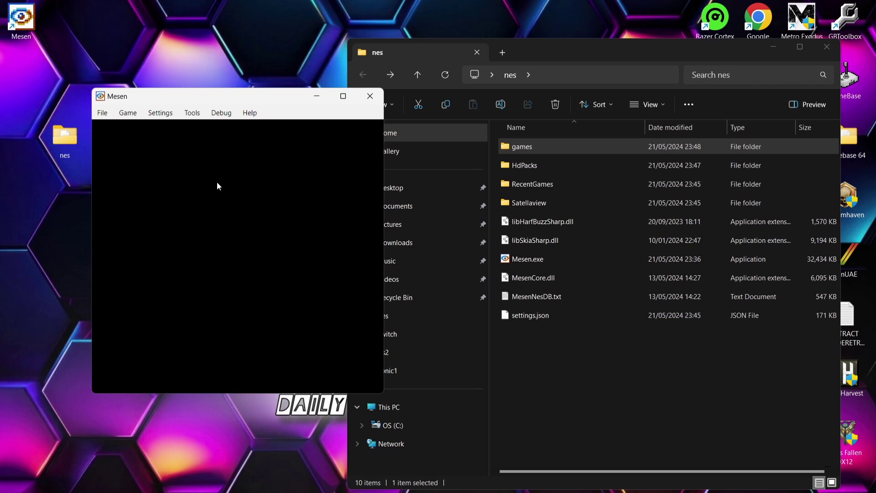
{"action": "left_click", "coordinate": [106, 114]}
{"action": "left_click", "coordinate": [109, 130]}
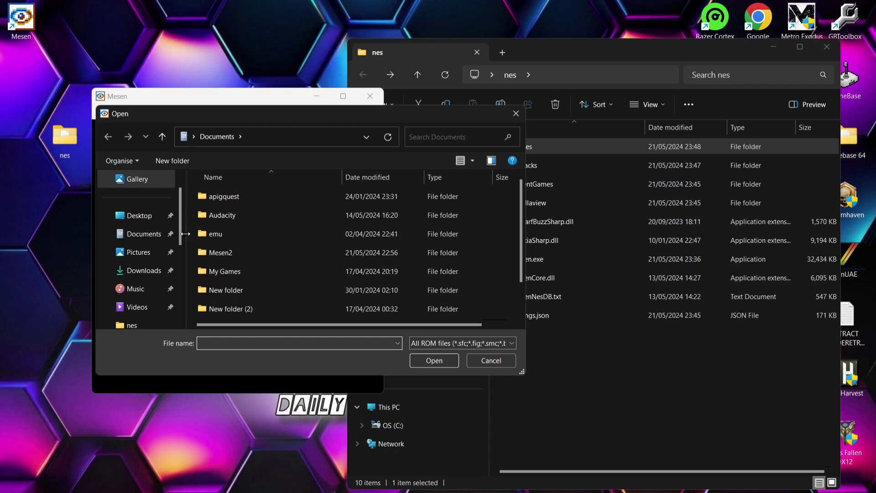
{"action": "left_click", "coordinate": [147, 220]}
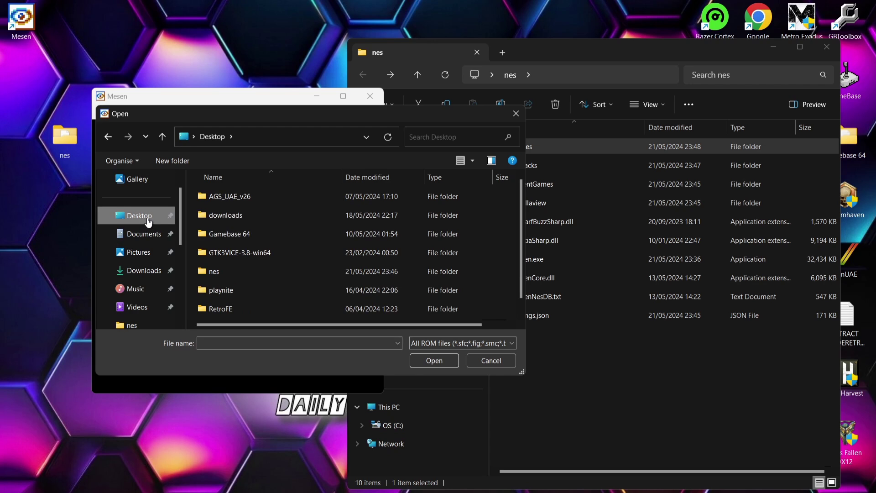
{"action": "double_click", "coordinate": [209, 269]}
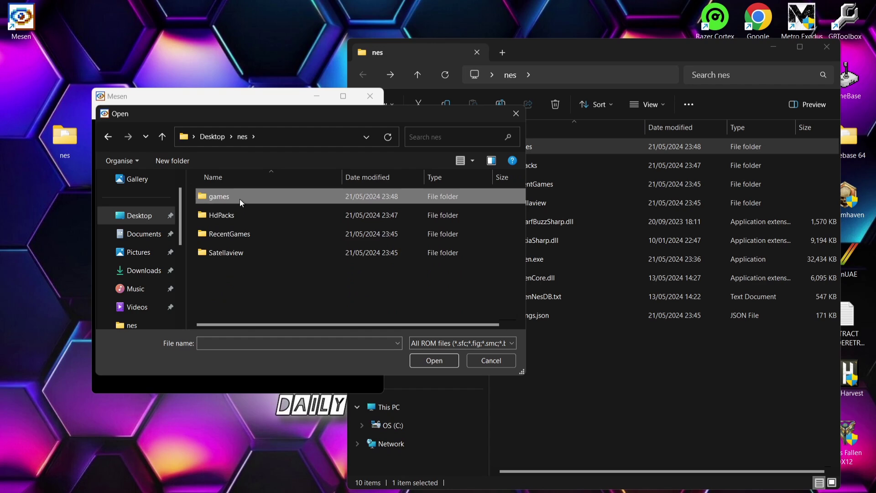
{"action": "double_click", "coordinate": [241, 202]}
{"action": "double_click", "coordinate": [240, 199]}
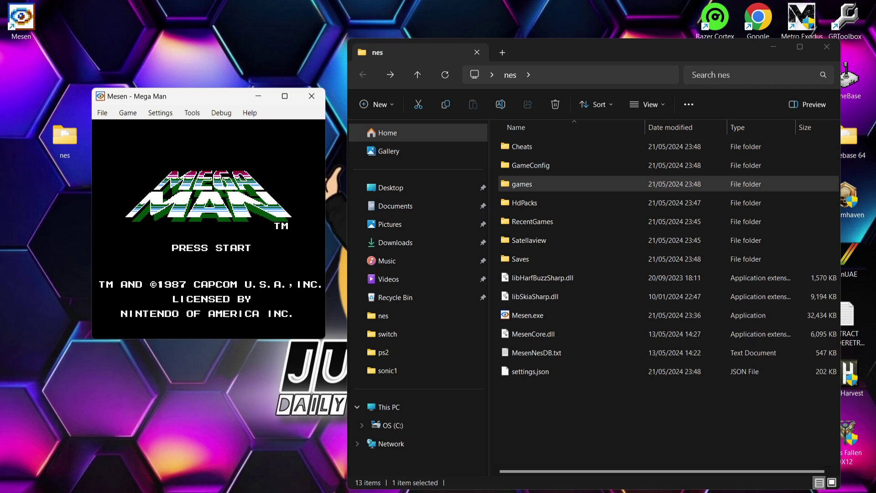
Install Megaman-Super-main.zip from the HdPacks\Megaman-Super-main folder as the game's HD pack, and reset the game to load it
{"action": "left_click", "coordinate": [197, 113]}
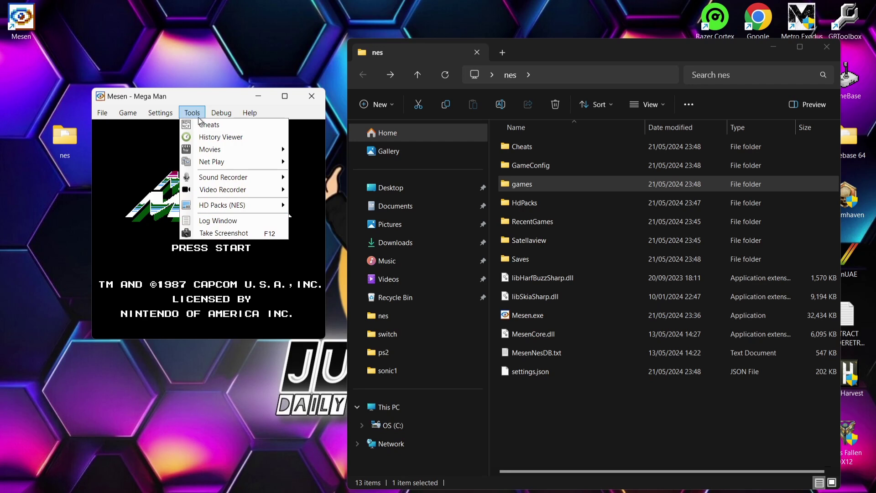
{"action": "mouse_move", "coordinate": [225, 207]}
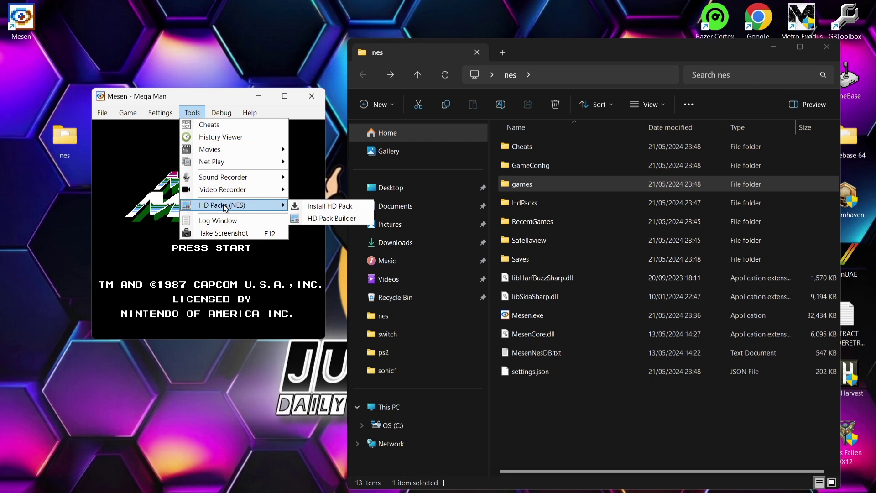
{"action": "left_click", "coordinate": [339, 208]}
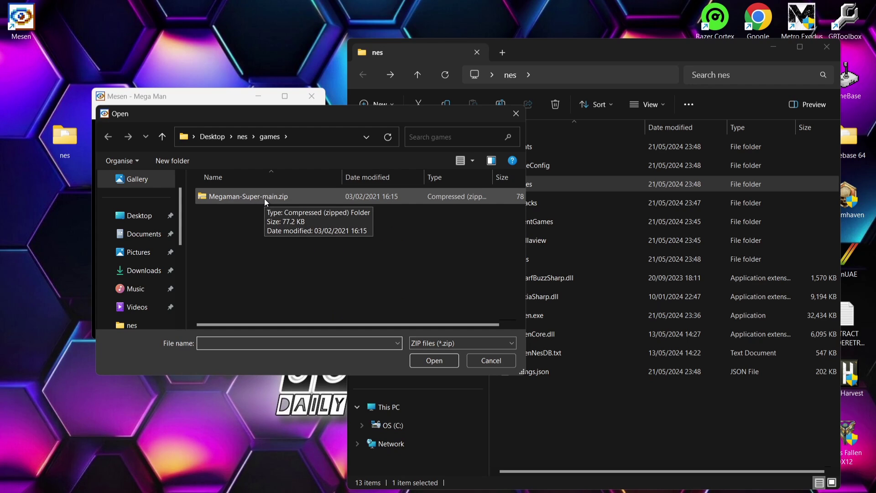
{"action": "left_click", "coordinate": [137, 215]}
{"action": "double_click", "coordinate": [221, 271]}
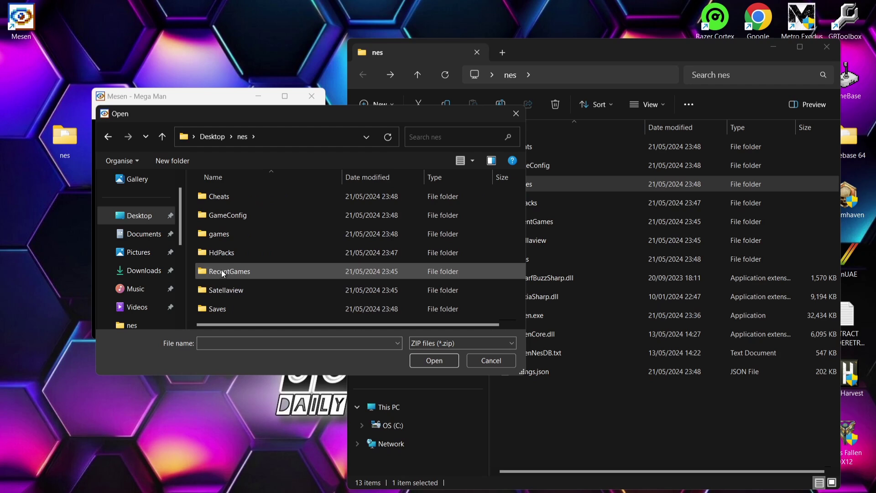
{"action": "double_click", "coordinate": [232, 253]}
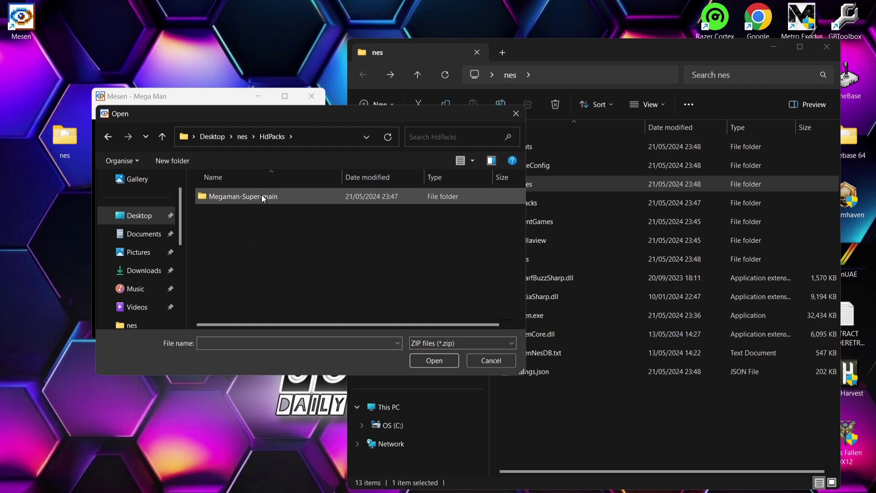
{"action": "double_click", "coordinate": [273, 196]}
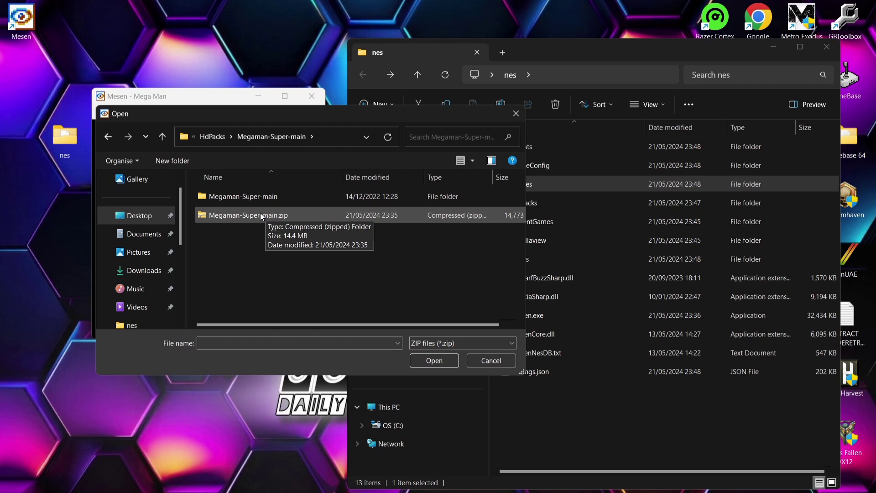
{"action": "double_click", "coordinate": [308, 215]}
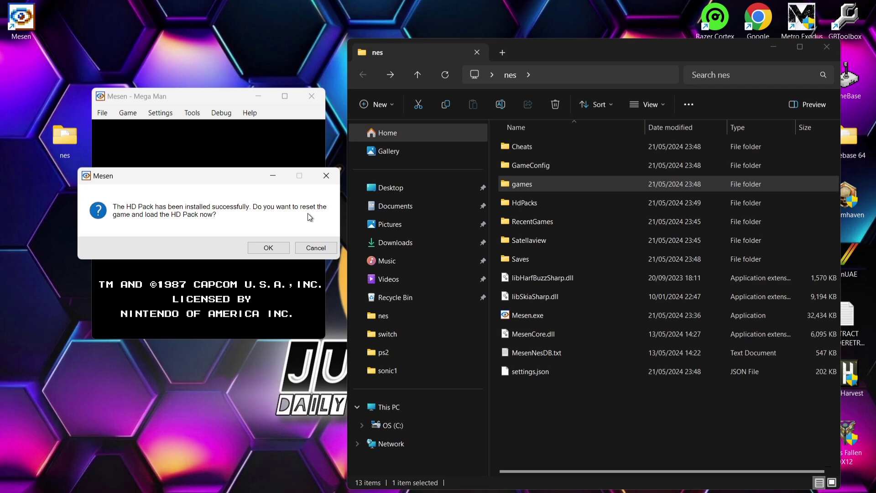
{"action": "left_click", "coordinate": [269, 248]}
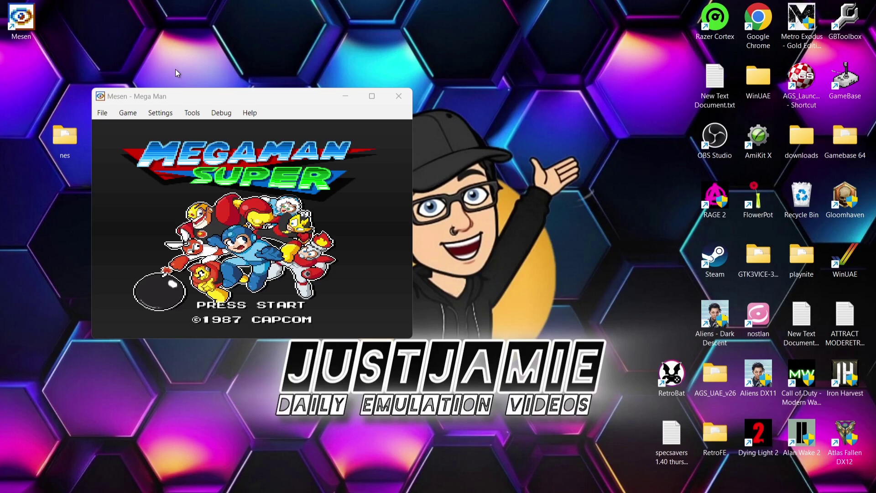
Map port 1's NES Controller in the NES input settings, assigning Pad1 Up and Pad1 Down to the matching directions, and save the mapping
{"action": "left_click", "coordinate": [157, 116]}
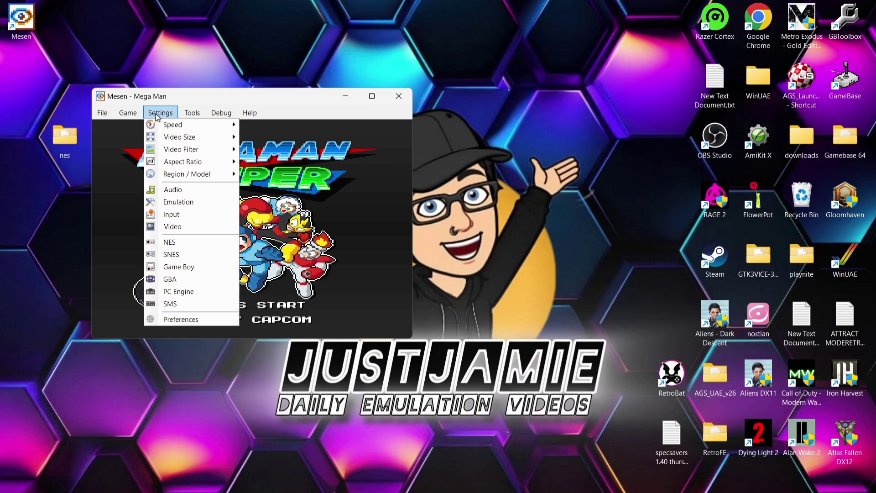
{"action": "left_click", "coordinate": [180, 216]}
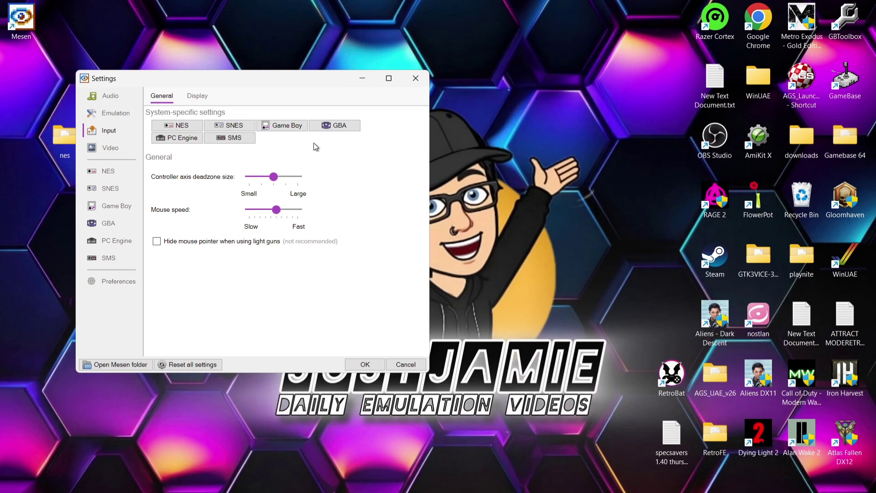
{"action": "left_click", "coordinate": [190, 126]}
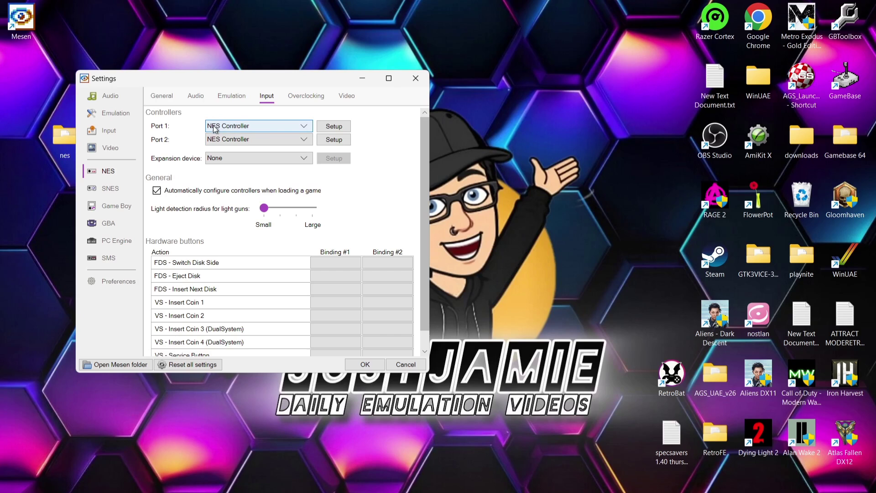
{"action": "left_click", "coordinate": [302, 129]}
{"action": "left_click", "coordinate": [302, 129]}
{"action": "left_click", "coordinate": [333, 126]}
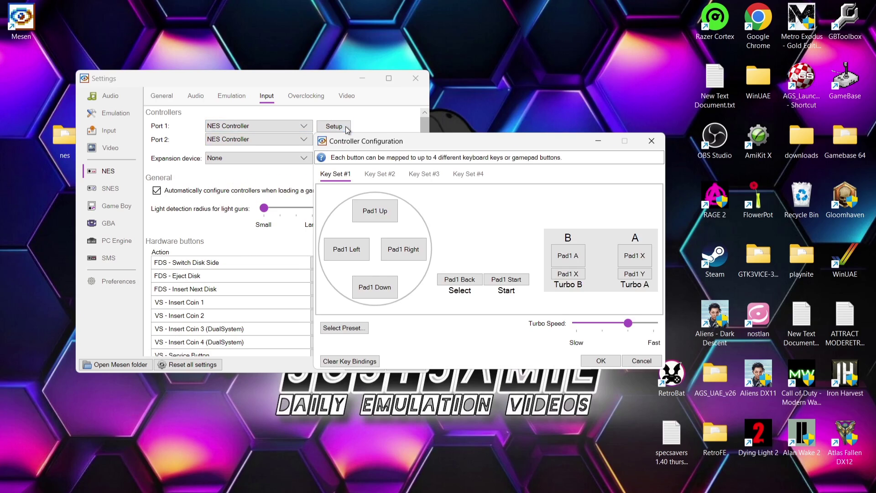
{"action": "left_click", "coordinate": [382, 216]}
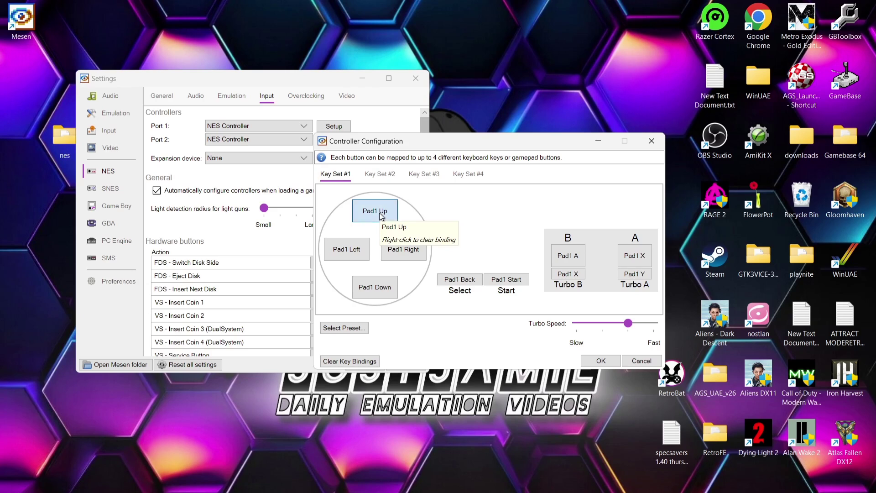
{"action": "key", "text": "Up"}
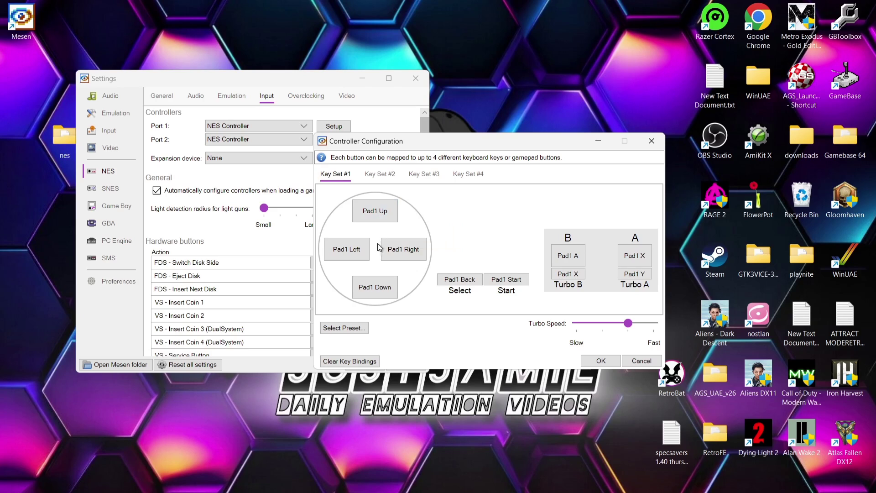
{"action": "left_click", "coordinate": [374, 288]}
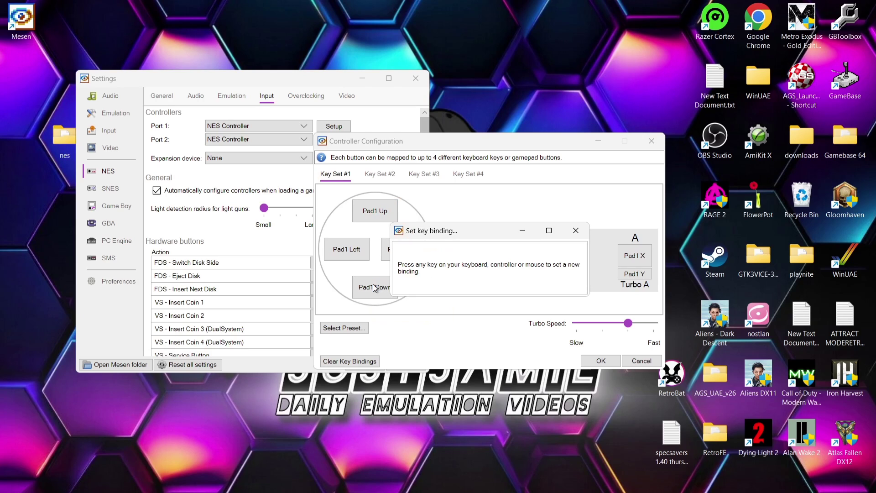
{"action": "key", "text": "Down"}
{"action": "left_click", "coordinate": [601, 360]}
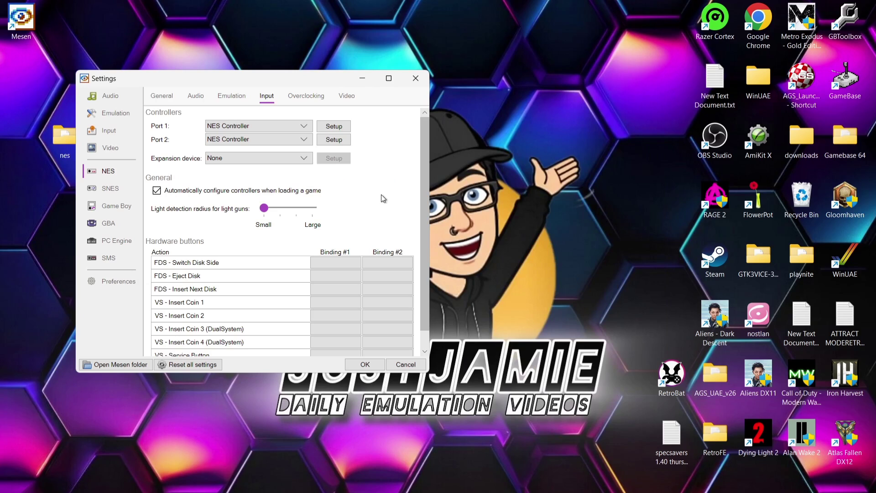
Check the NES HD packs option and the 3840x2160 exclusive fullscreen resolution in the video settings, and save the settings
{"action": "left_click", "coordinate": [168, 97]}
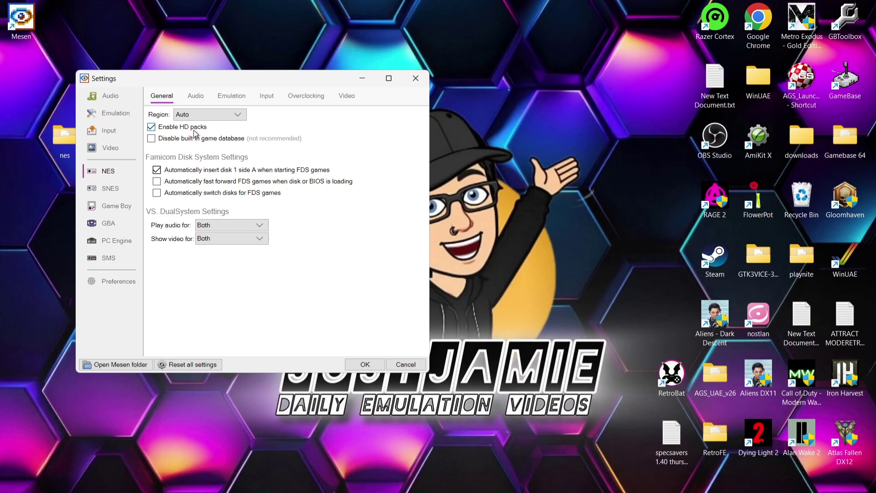
{"action": "left_click", "coordinate": [108, 150]}
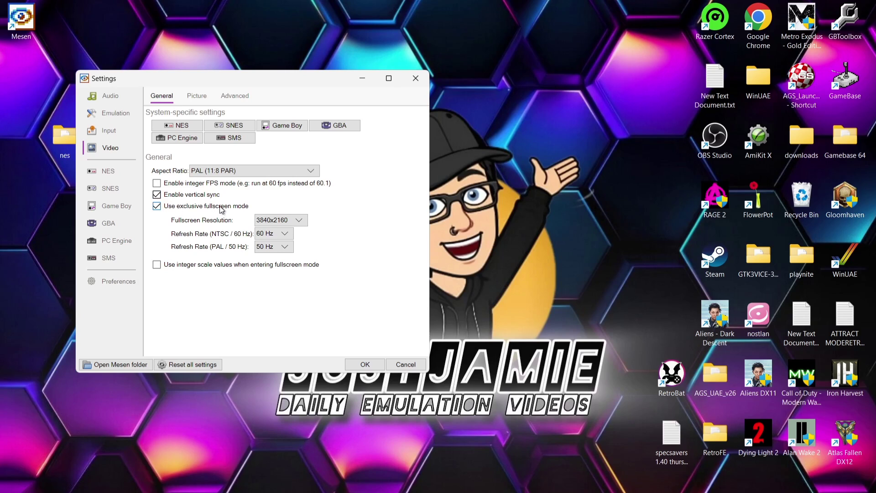
{"action": "left_click", "coordinate": [294, 222]}
{"action": "left_click", "coordinate": [294, 222]}
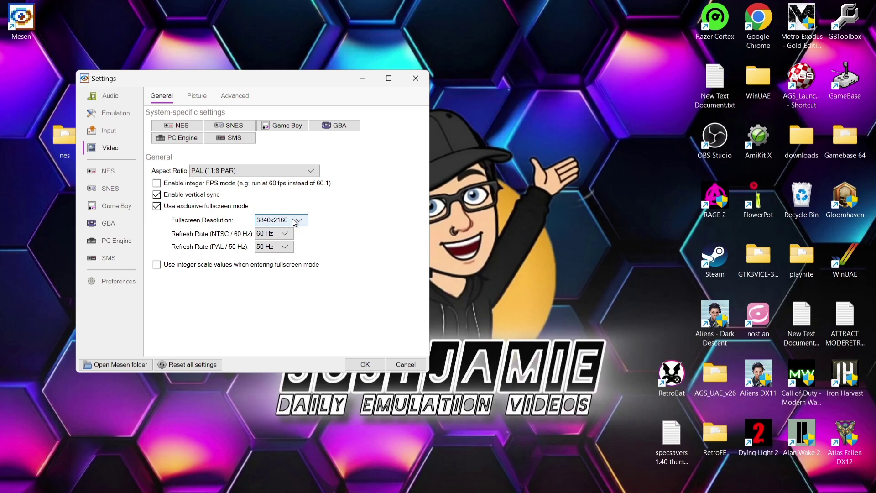
{"action": "left_click", "coordinate": [356, 366]}
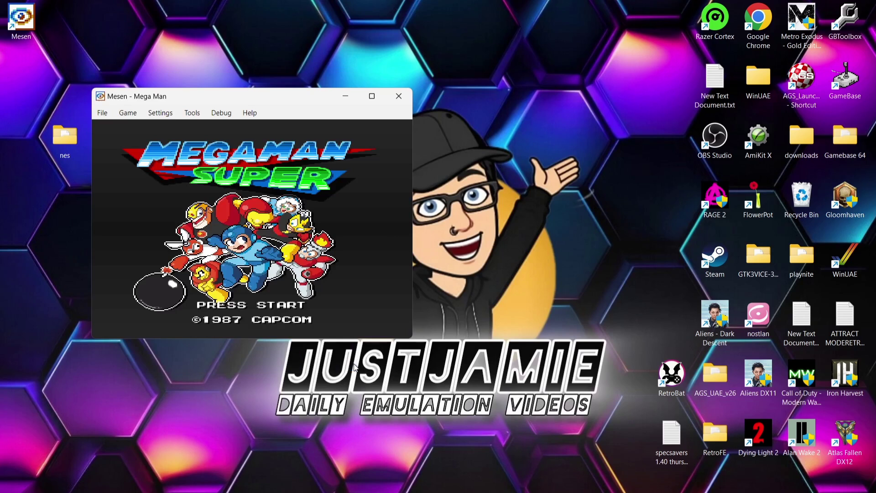
Switch the game's video size to fullscreen
{"action": "left_click", "coordinate": [167, 115]}
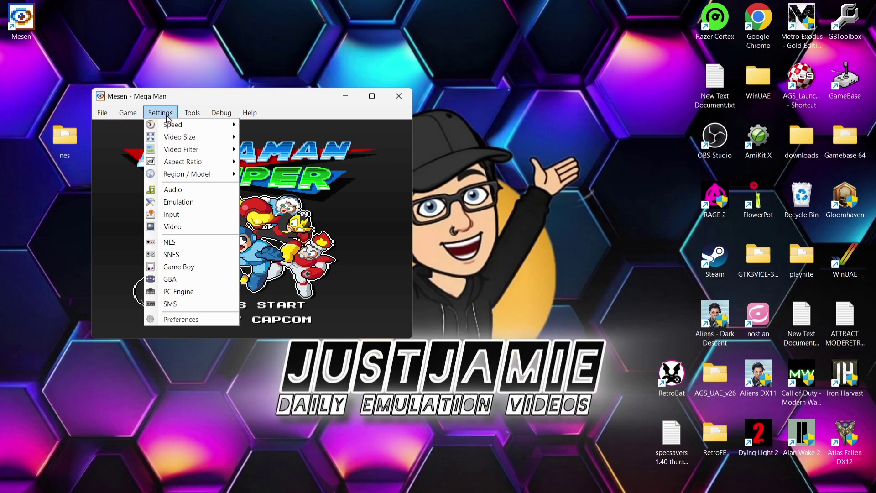
{"action": "mouse_move", "coordinate": [179, 139]}
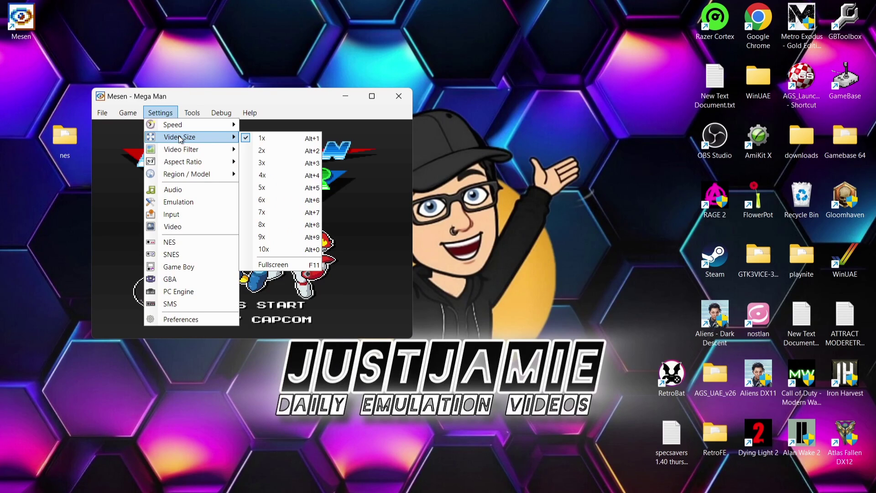
{"action": "left_click", "coordinate": [284, 265]}
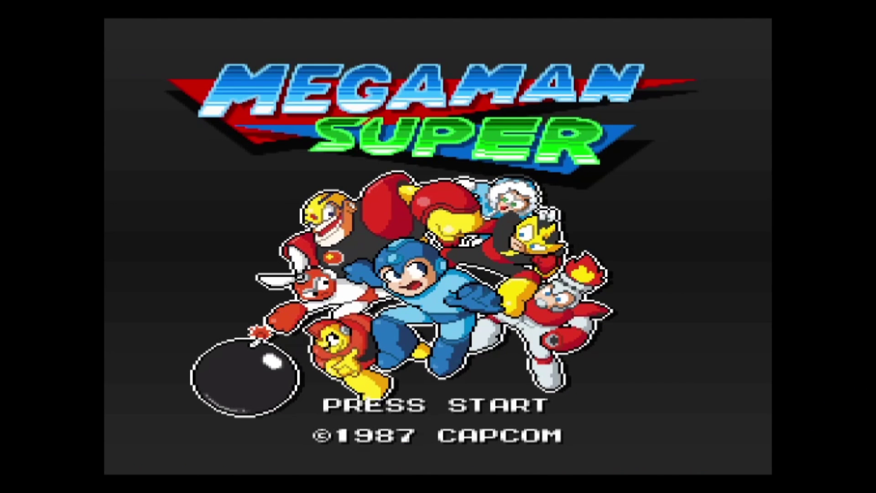
Start the game from its title screen and enter the Cutman stage
{"action": "key", "text": "w"}
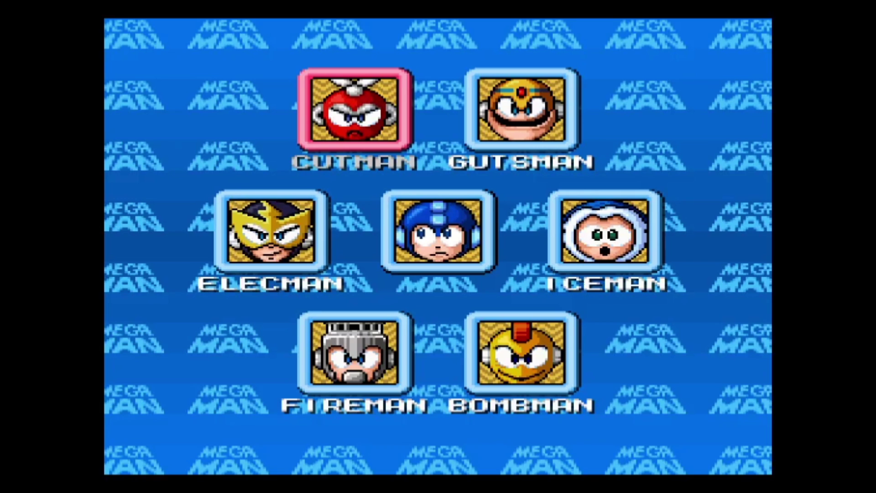
{"action": "key", "text": "Right"}
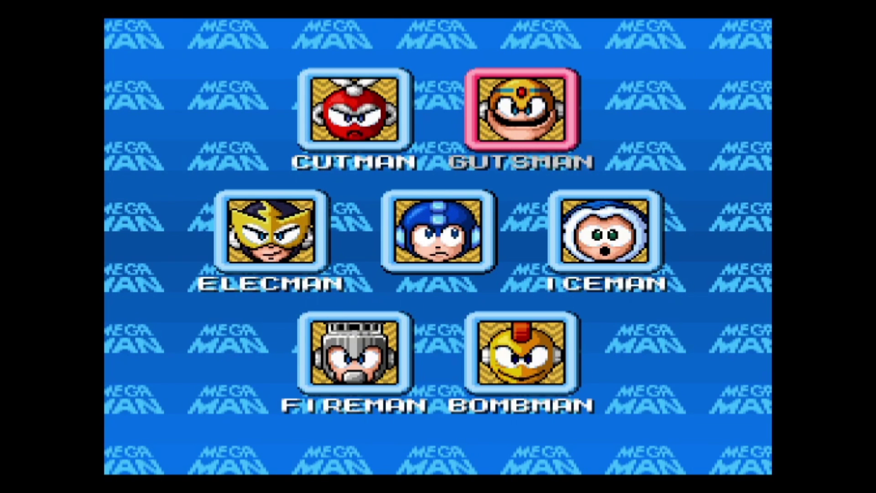
{"action": "key", "text": "Left"}
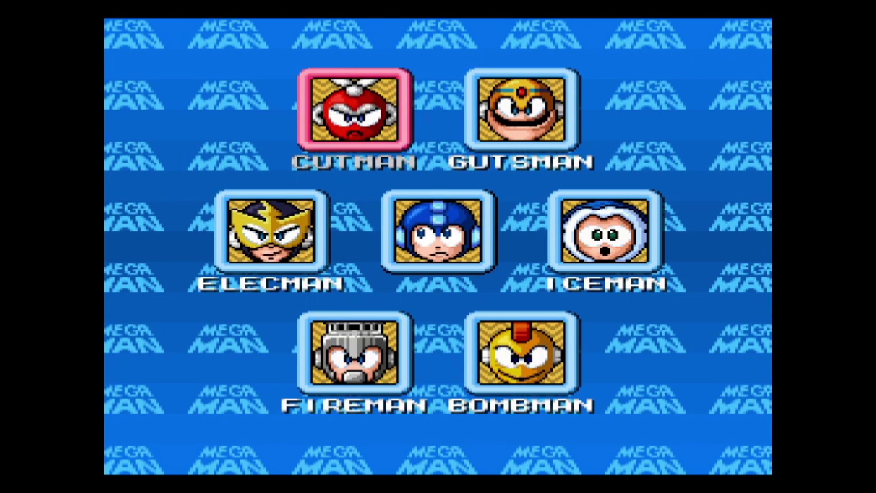
{"action": "key", "text": "w"}
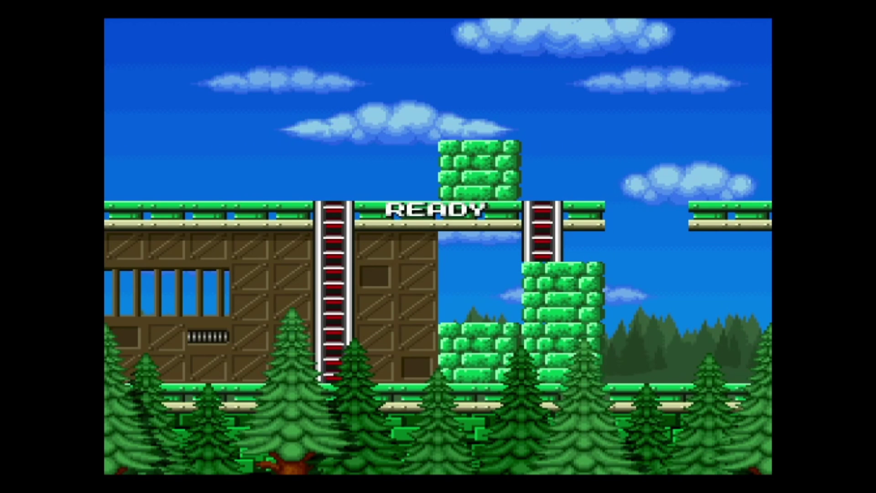
{"action": "key", "text": "Right"}
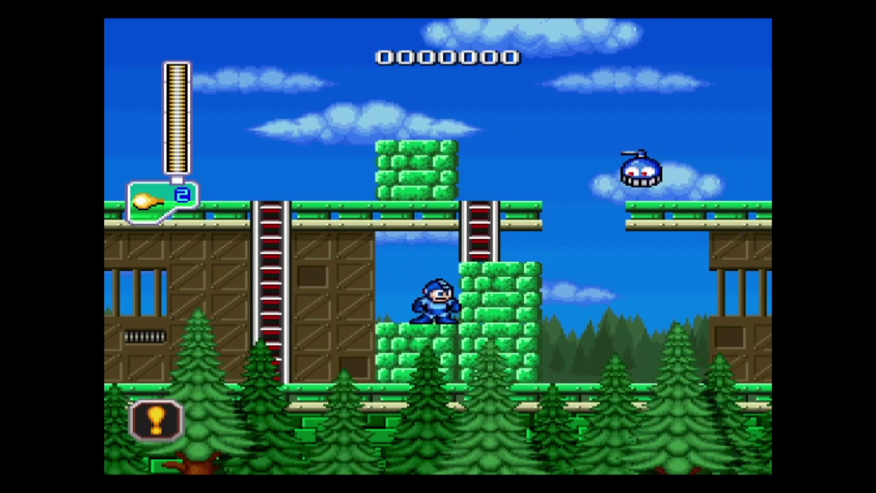
{"action": "key", "text": "Left"}
{"action": "key", "text": "Up"}
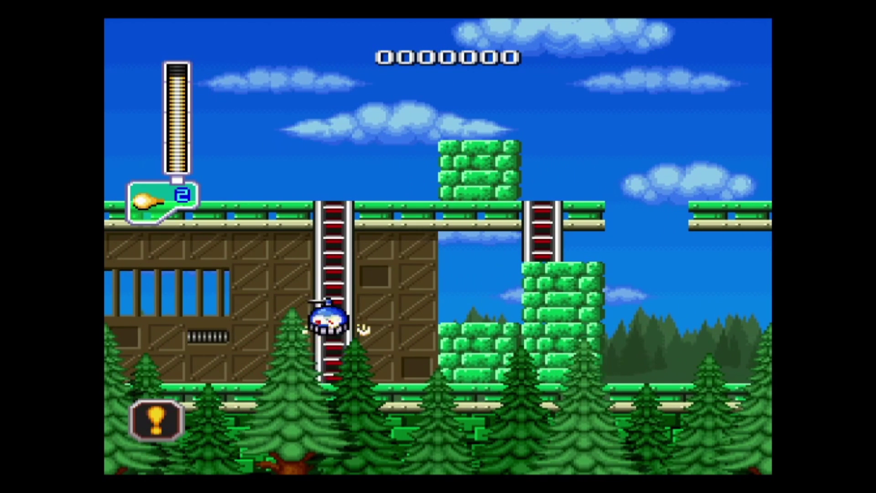
{"action": "key", "text": "x"}
{"action": "key", "text": "Right"}
{"action": "key", "text": "x"}
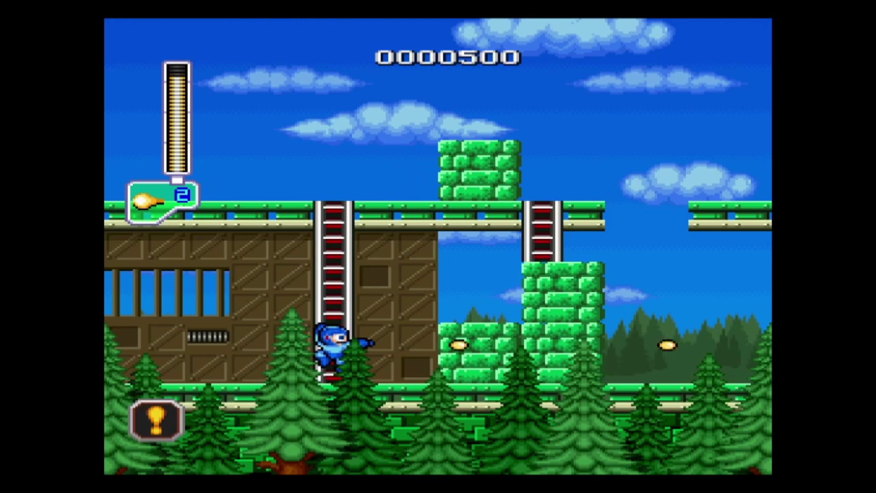
{"action": "key", "text": "Up"}
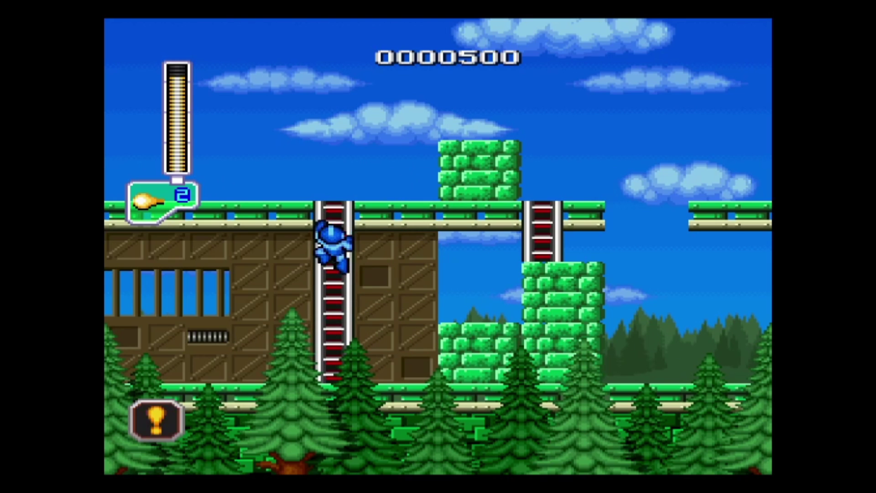
{"action": "key", "text": "Up"}
{"action": "key", "text": "Down"}
{"action": "key", "text": "Up"}
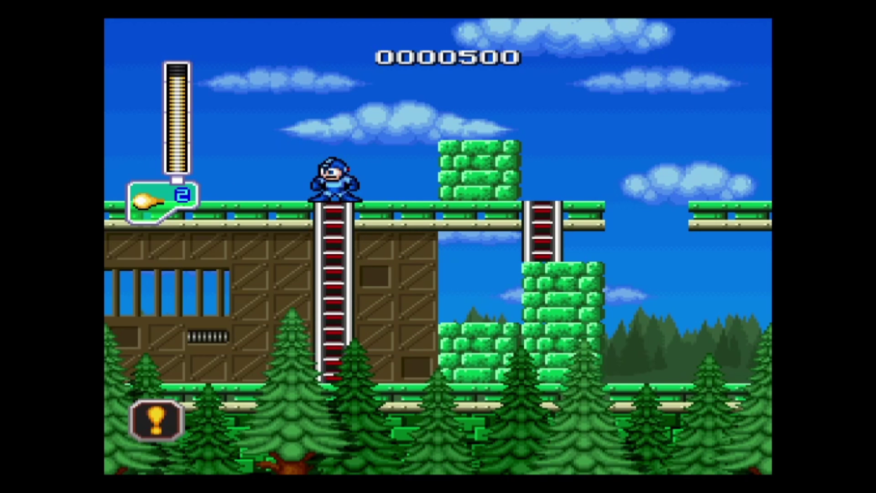
{"action": "key", "text": "Down+z"}
{"action": "key", "text": "z"}
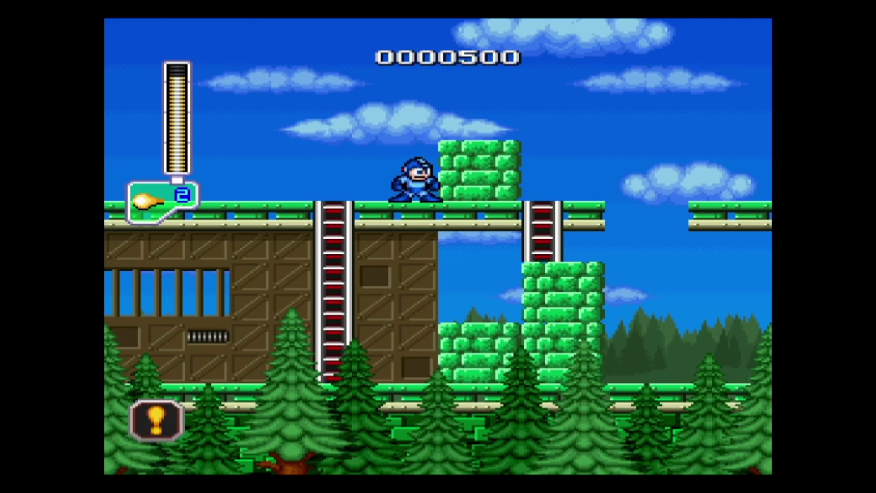
{"action": "key", "text": "z"}
{"action": "key", "text": "Right"}
{"action": "key", "text": "x"}
{"action": "key", "text": "x"}
{"action": "key", "text": "z"}
{"action": "key", "text": "x"}
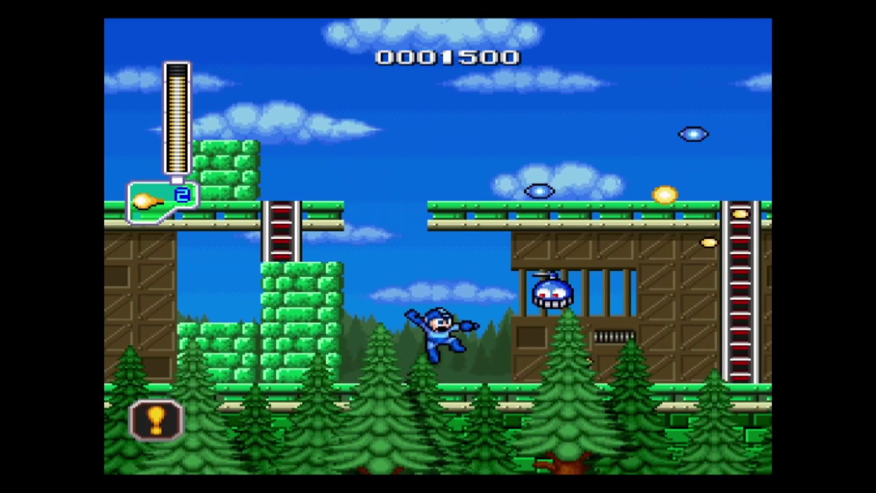
{"action": "key", "text": "x"}
{"action": "key", "text": "Right"}
{"action": "key", "text": "z"}
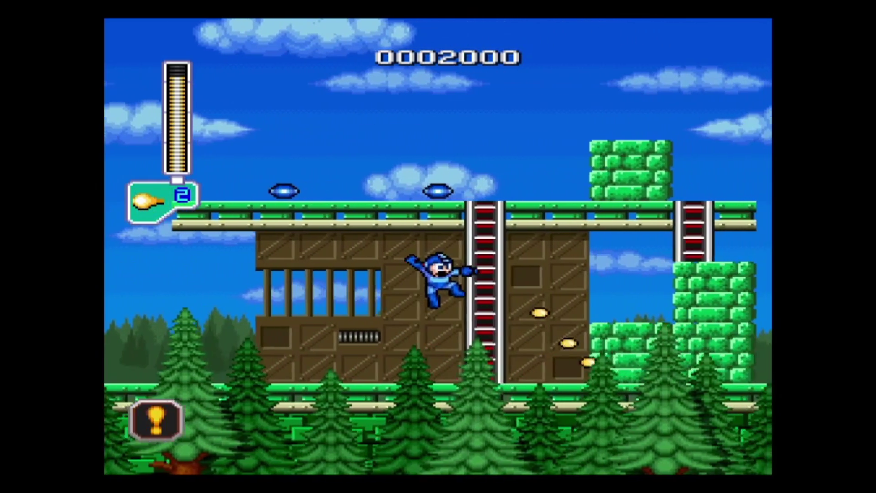
{"action": "key", "text": "Up"}
{"action": "key", "text": "Left"}
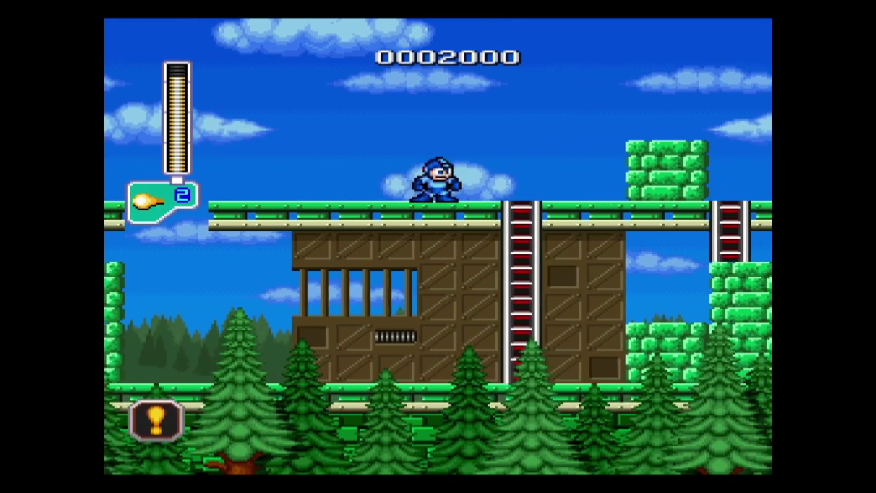
{"action": "key", "text": "z"}
{"action": "key", "text": "Right"}
{"action": "key", "text": "x"}
{"action": "key", "text": "z"}
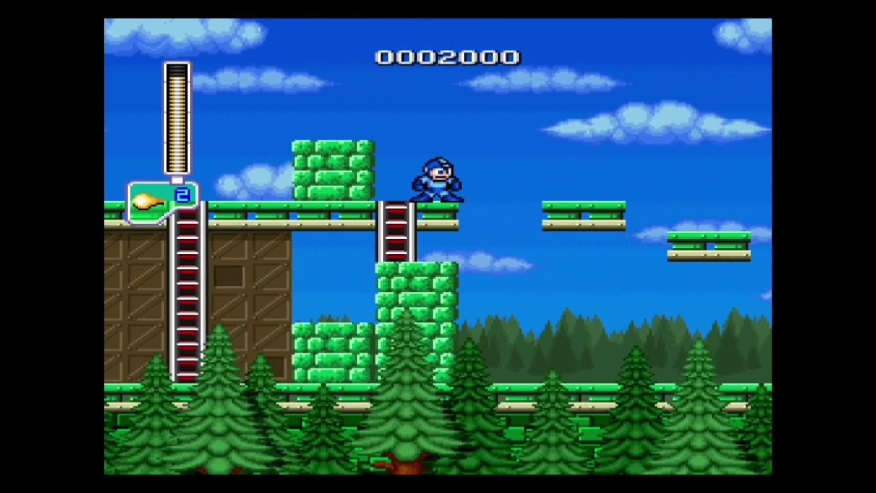
{"action": "key", "text": "z"}
{"action": "key", "text": "Right"}
{"action": "key", "text": "x"}
{"action": "key", "text": "x"}
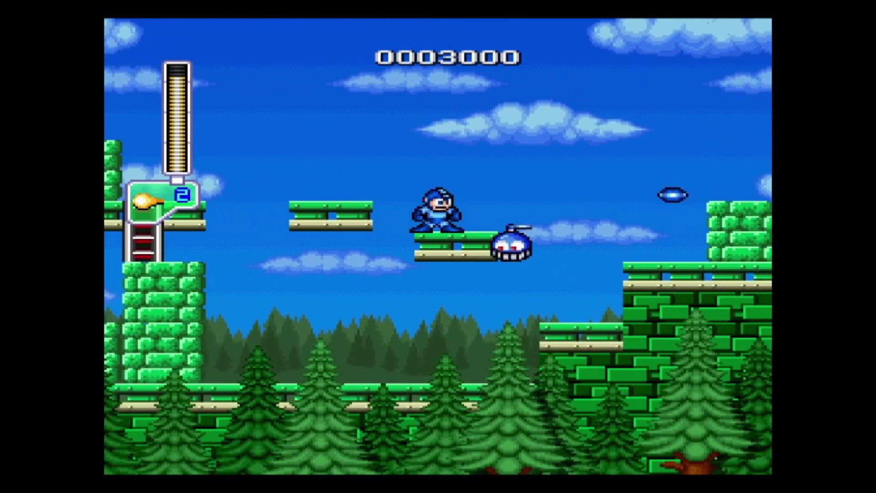
{"action": "key", "text": "z"}
{"action": "key", "text": "Right"}
{"action": "key", "text": "x"}
{"action": "key", "text": "x"}
{"action": "key", "text": "z"}
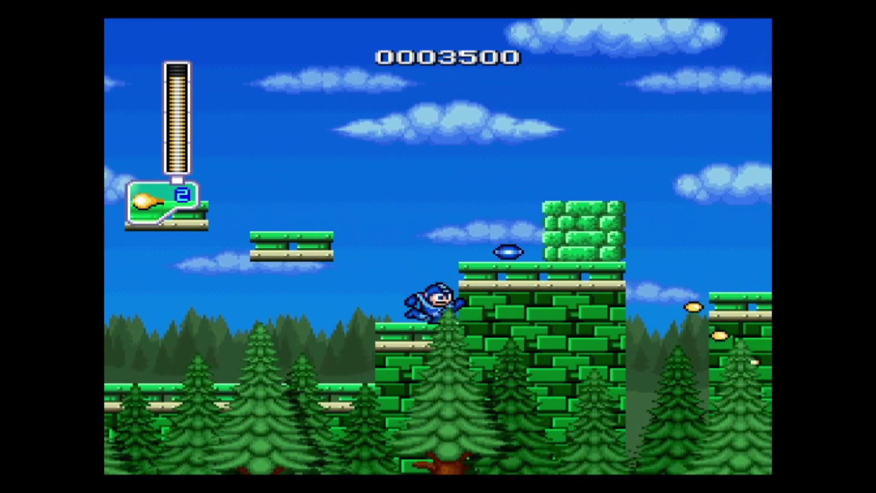
{"action": "key", "text": "z"}
{"action": "key", "text": "Right"}
{"action": "key", "text": "x"}
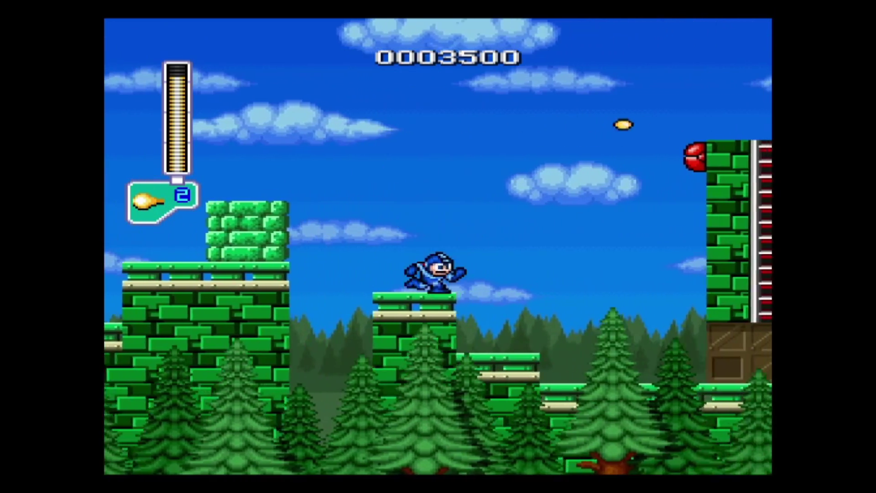
{"action": "key", "text": "Right"}
{"action": "key", "text": "Up"}
{"action": "key", "text": "x"}
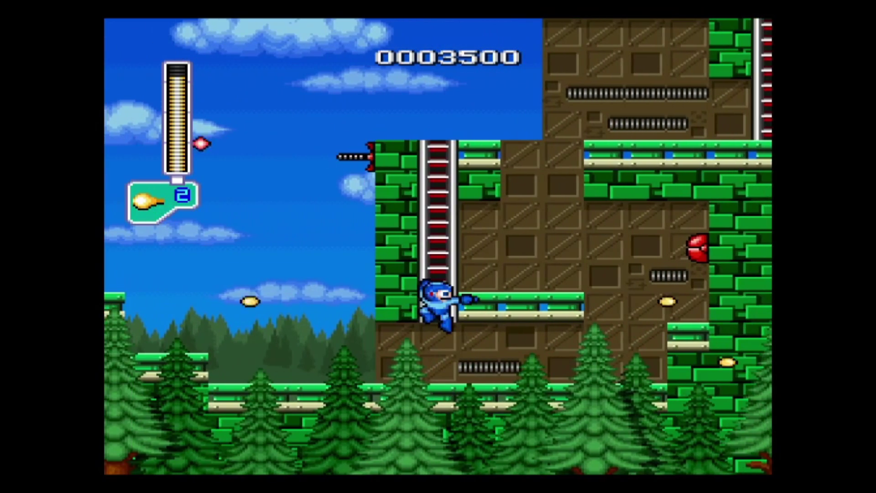
{"action": "key", "text": "Up"}
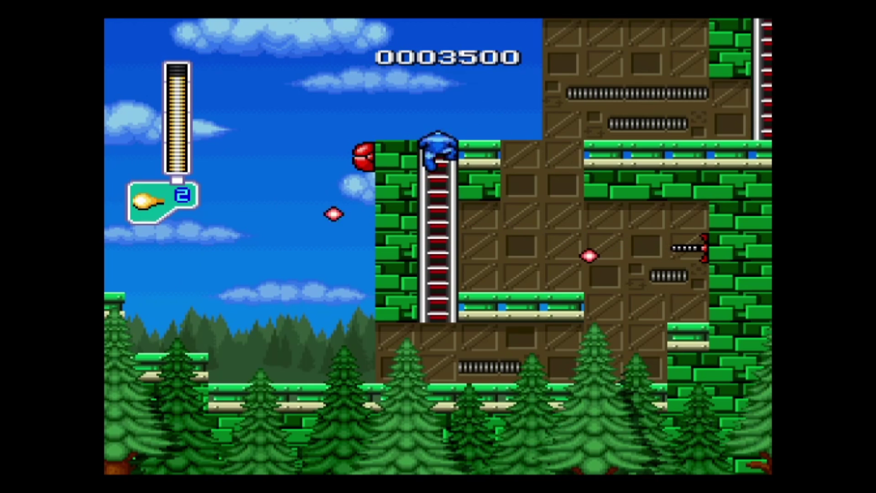
{"action": "key", "text": "Up"}
{"action": "key", "text": "z"}
{"action": "key", "text": "Right"}
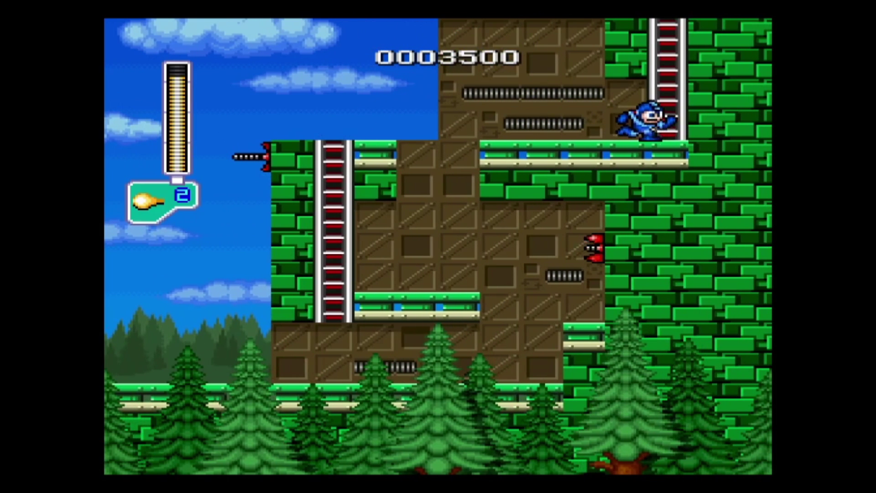
Climb to the next screen of the Cutman stage, cross to the far ladder and climb it while shooting the nearest wall turret
{"action": "key", "text": "Up"}
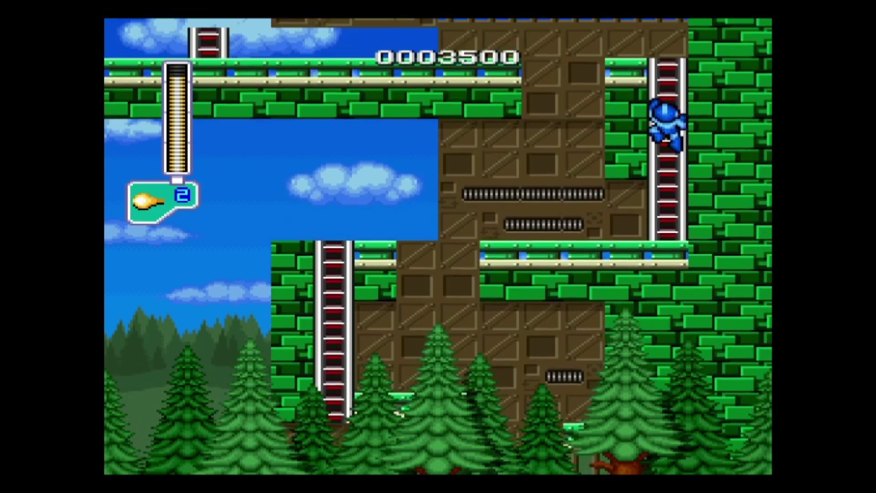
{"action": "key", "text": "Down"}
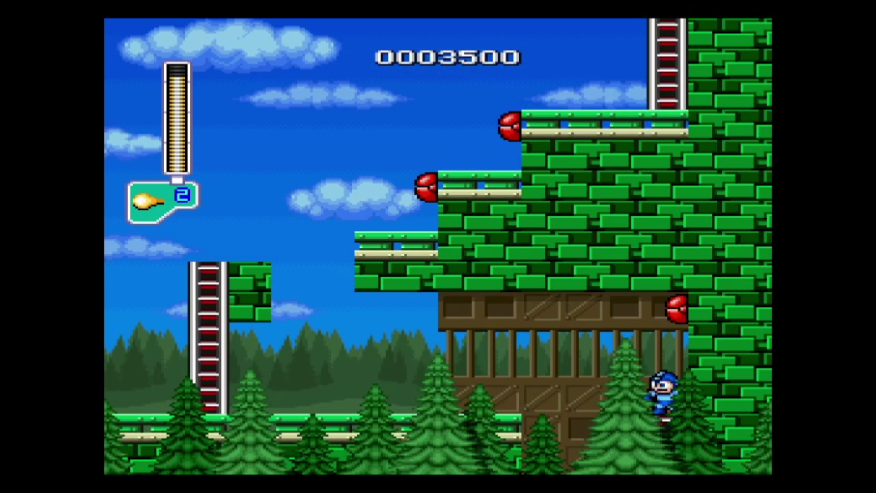
{"action": "key", "text": "Left"}
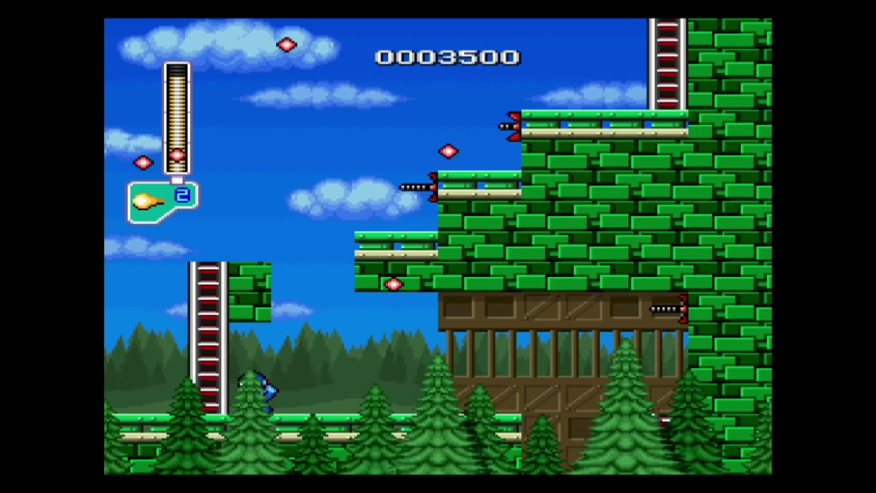
{"action": "key", "text": "Up"}
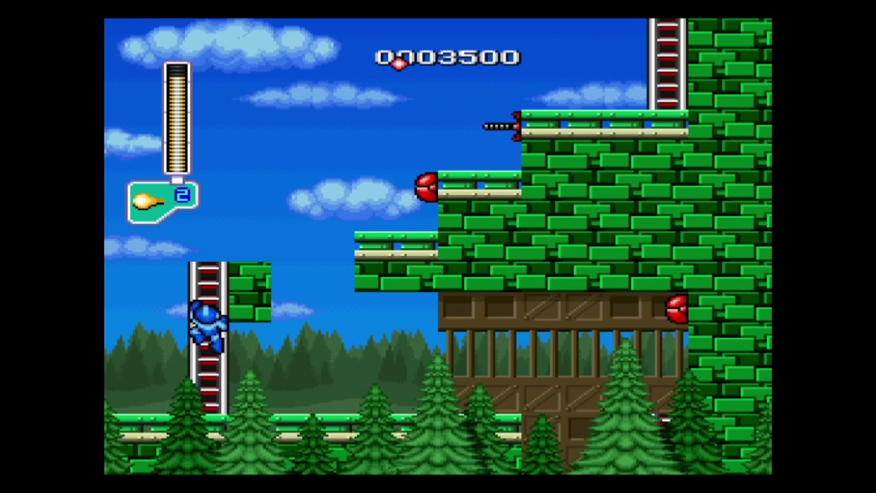
{"action": "key", "text": "Up"}
{"action": "key", "text": "x"}
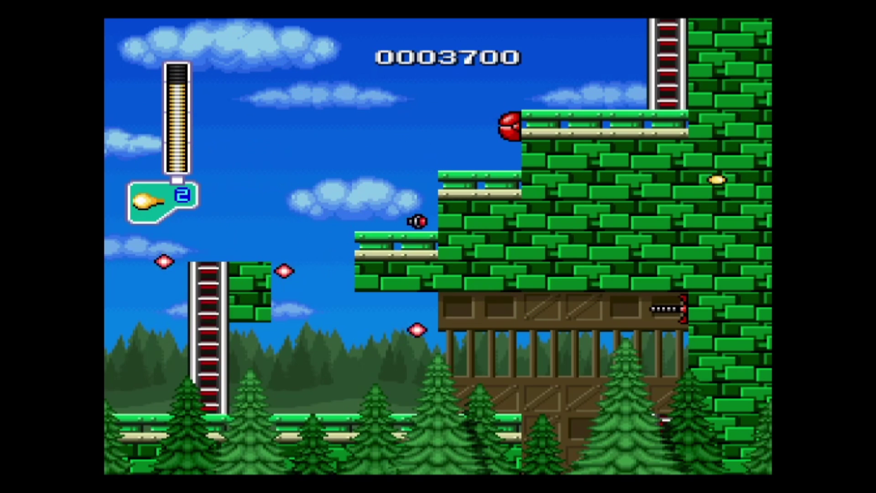
{"action": "key", "text": "Up"}
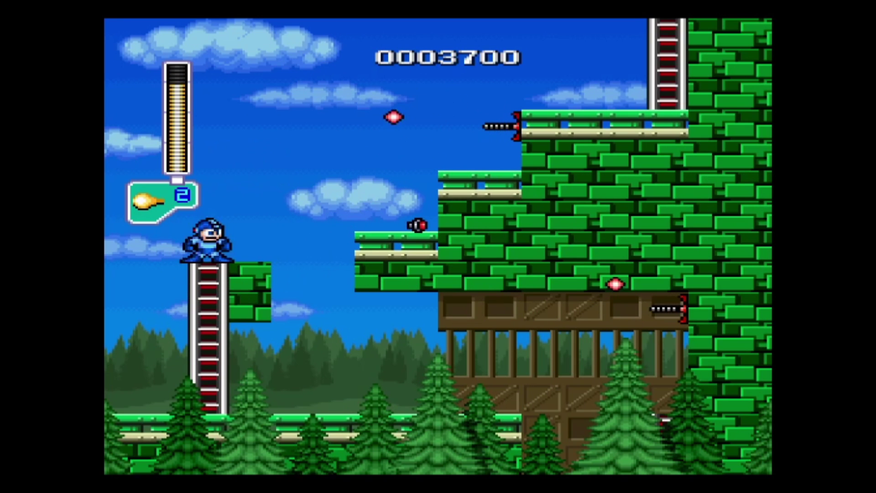
Jump up the stepped ledges, destroy the remaining turret beside them and climb the ladder to the screen above
{"action": "key", "text": "Right"}
{"action": "key", "text": "z"}
{"action": "key", "text": "x"}
{"action": "key", "text": "z"}
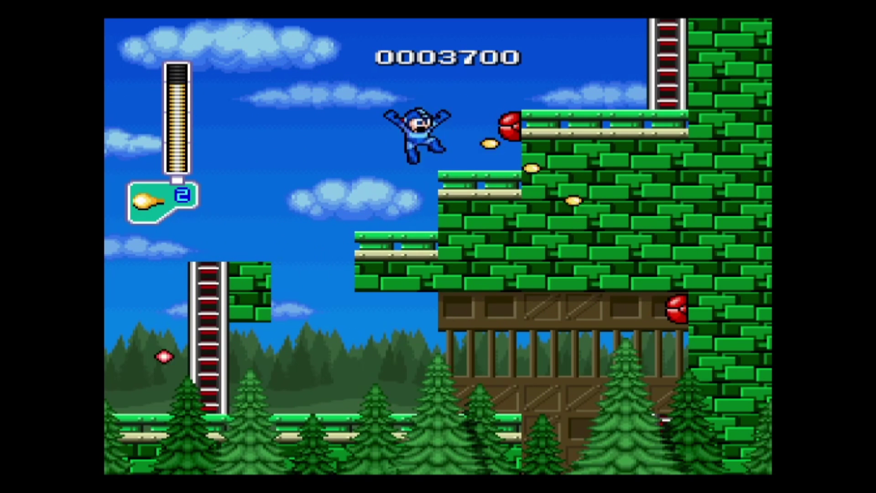
{"action": "key", "text": "x"}
{"action": "key", "text": "Left"}
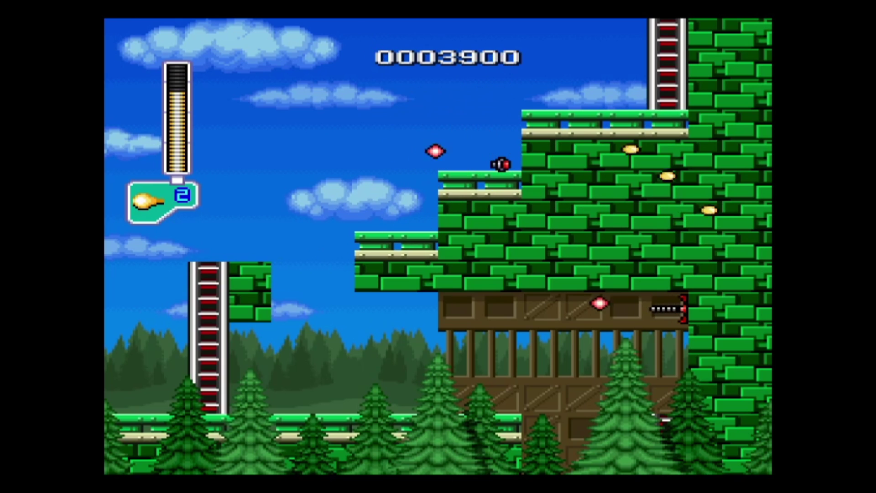
{"action": "key", "text": "z"}
{"action": "key", "text": "Right"}
{"action": "key", "text": "Up"}
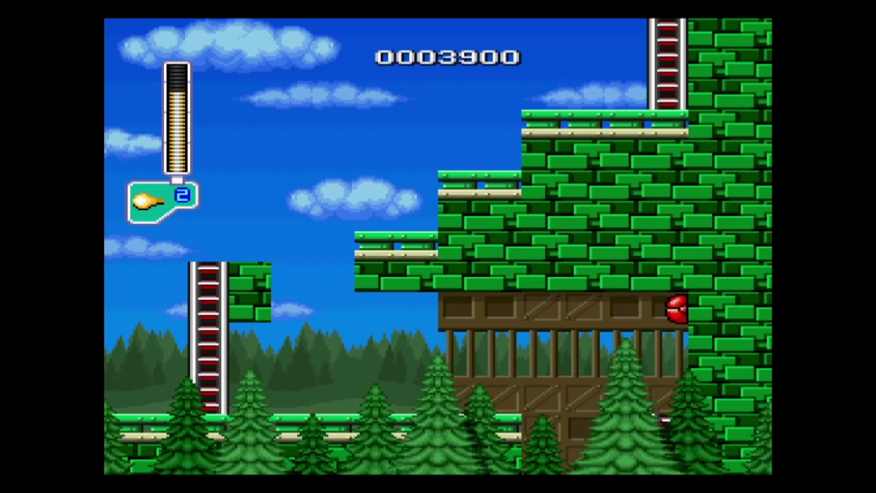
{"action": "key", "text": "Up"}
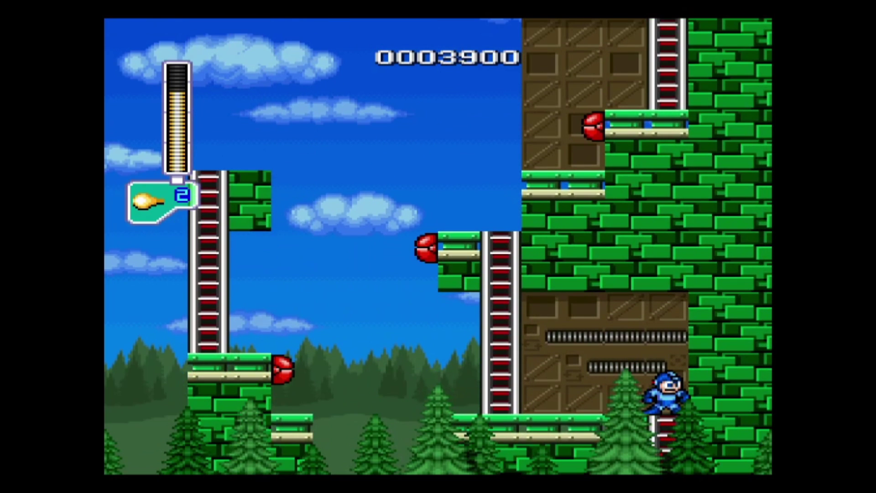
Pause the game, leave fullscreen, open the nes folder from the desktop and close Mesen
{"action": "key", "text": "p"}
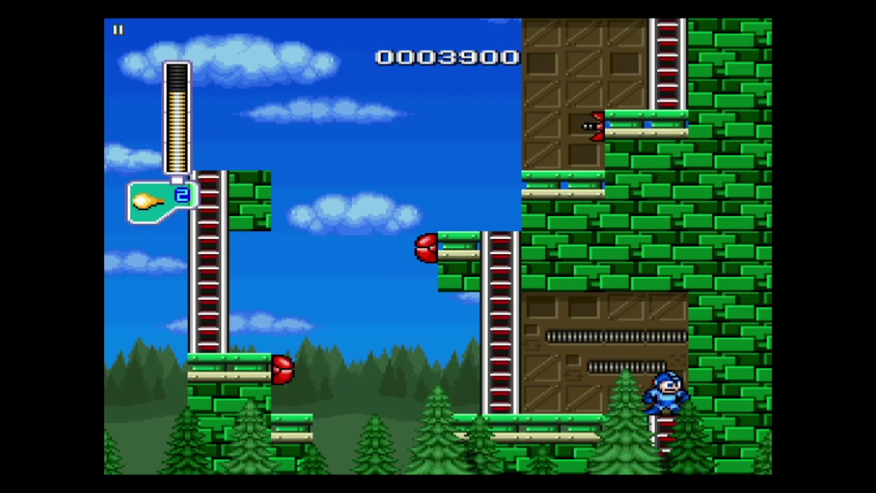
{"action": "key", "text": "Escape"}
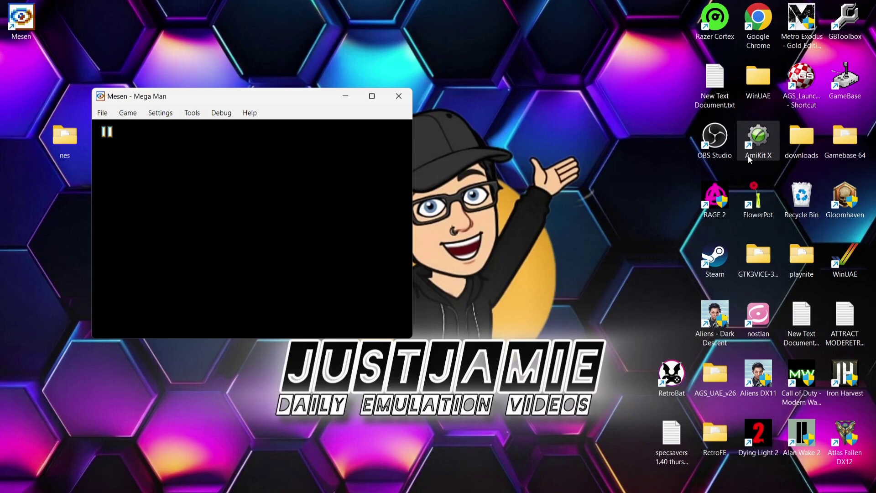
{"action": "double_click", "coordinate": [64, 137]}
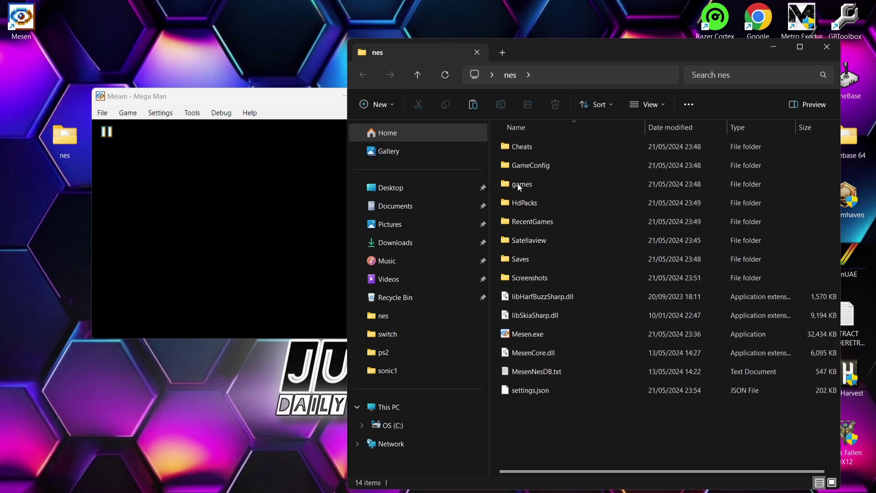
{"action": "left_click", "coordinate": [304, 96]}
{"action": "left_click", "coordinate": [398, 95]}
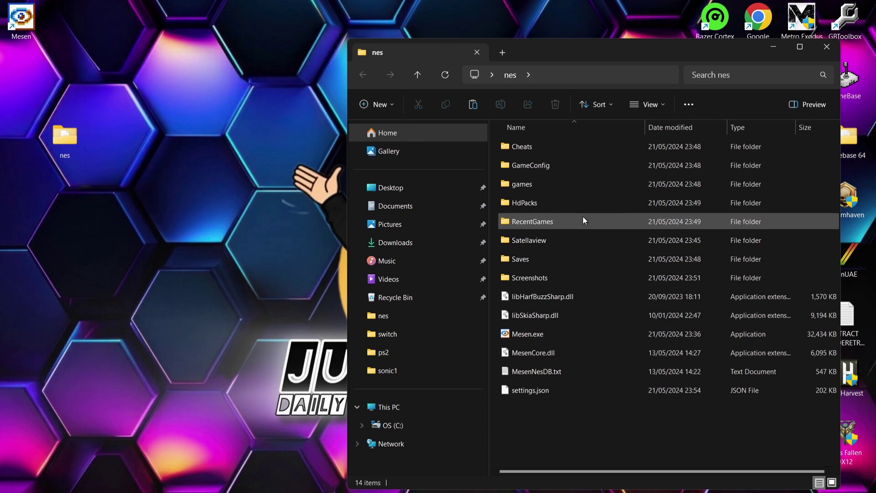
Delete the Mega Man and Megaman-Super-main folders from the HdPacks folder
{"action": "double_click", "coordinate": [576, 202]}
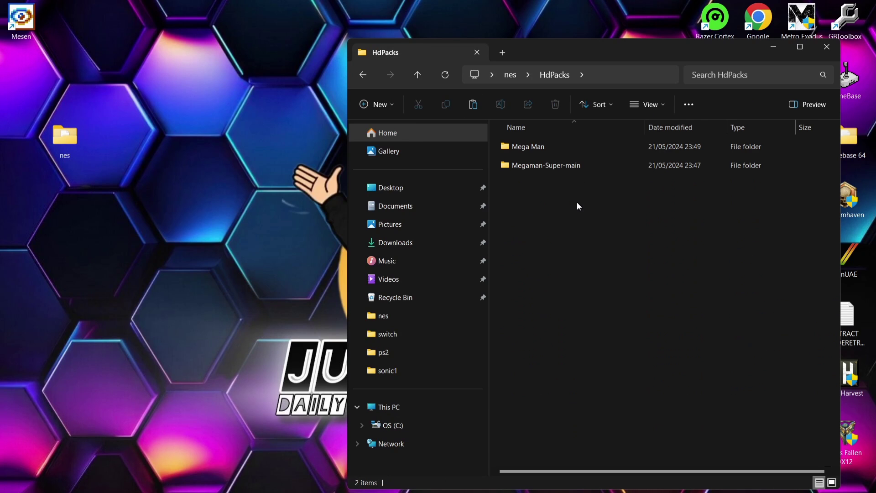
{"action": "left_click", "coordinate": [571, 168]}
{"action": "key", "text": "ctrl+a"}
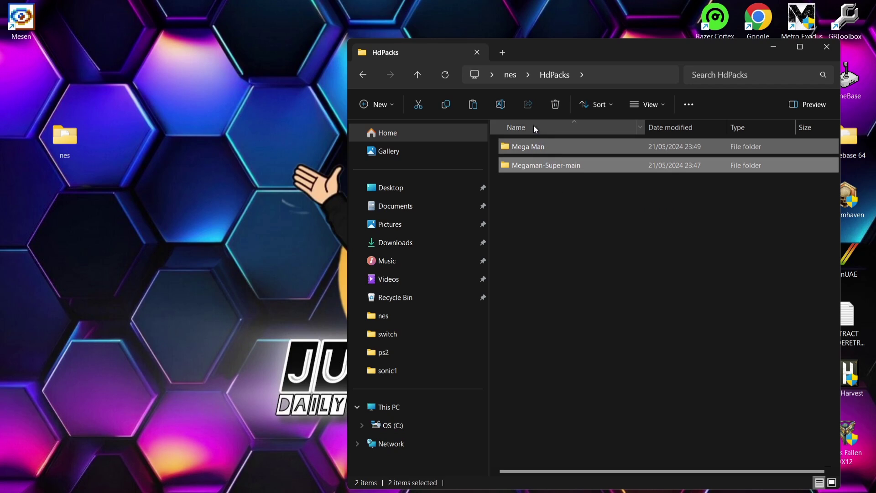
{"action": "left_click", "coordinate": [556, 105]}
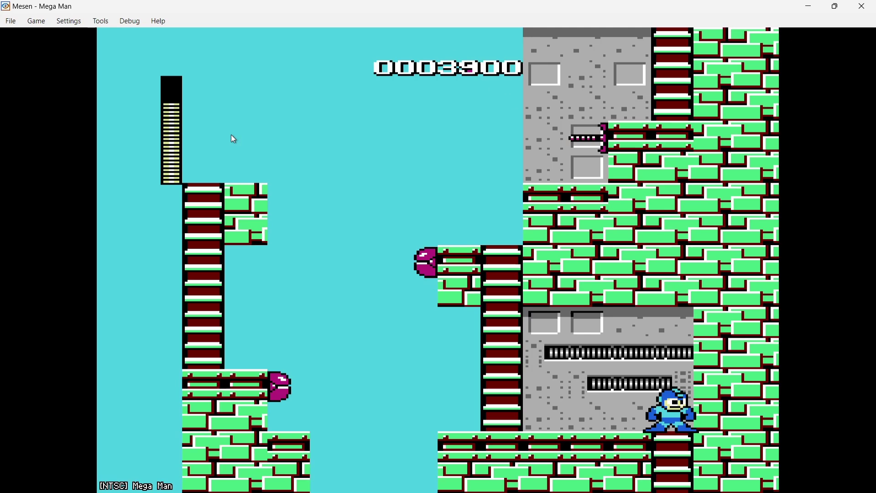
Play Mega Man with its original graphics, dropping to the screen below and crossing the lower floor to climb the far ladder
{"action": "key", "text": "Left"}
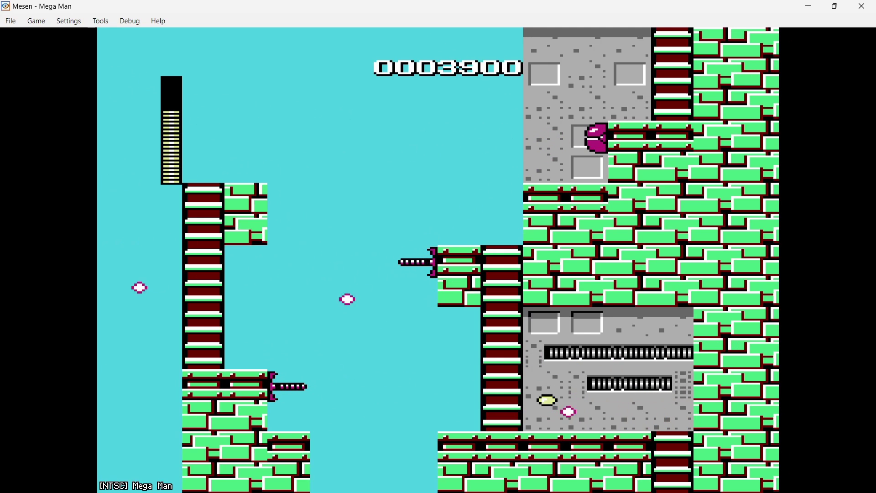
{"action": "key", "text": "Left"}
{"action": "key", "text": "x"}
{"action": "key", "text": "z"}
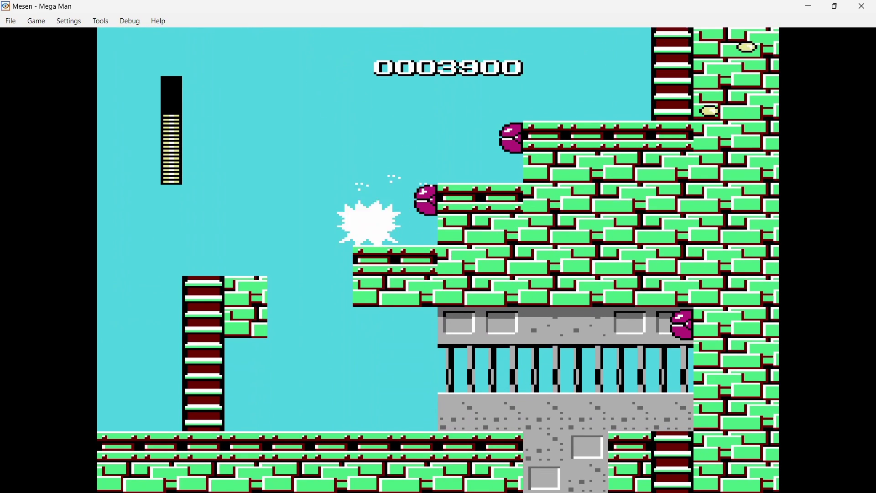
{"action": "key", "text": "Left"}
{"action": "key", "text": "z"}
{"action": "key", "text": "Left"}
{"action": "key", "text": "x"}
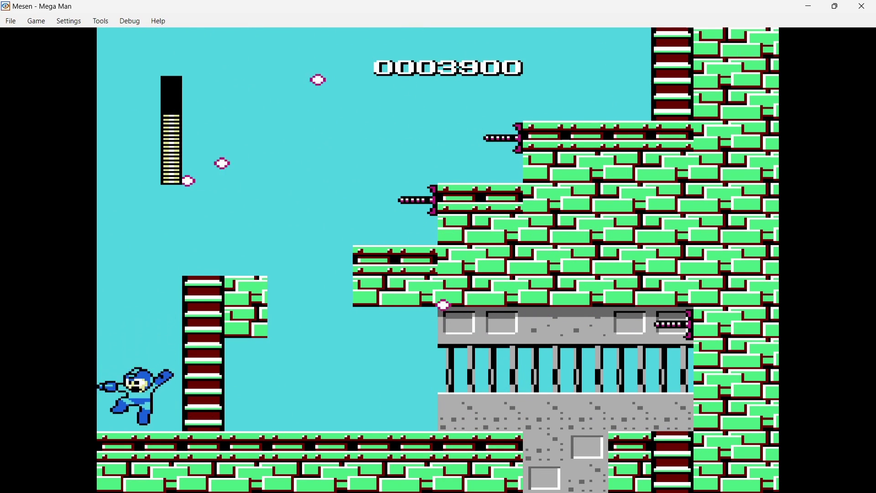
{"action": "key", "text": "Right"}
{"action": "key", "text": "z"}
{"action": "key", "text": "Left"}
{"action": "key", "text": "Up"}
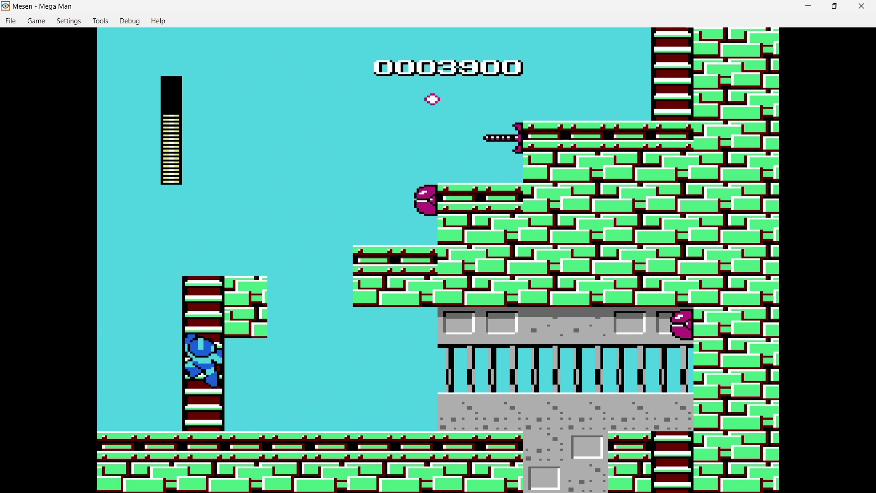
Shoot the turrets beside the stepped ledges, jump up the ledges and climb the ladder to the next screen
{"action": "key", "text": "x"}
{"action": "key", "text": "Right"}
{"action": "key", "text": "z"}
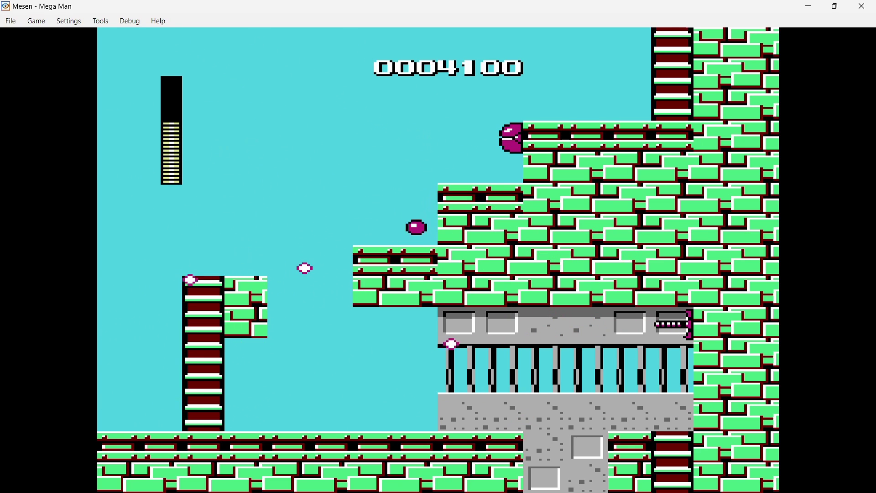
{"action": "key", "text": "z"}
{"action": "key", "text": "Right"}
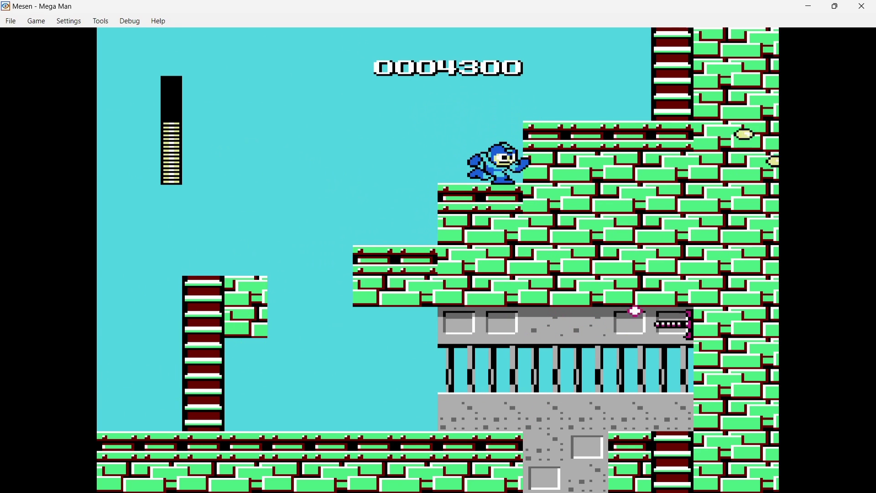
{"action": "key", "text": "x"}
{"action": "key", "text": "z"}
{"action": "key", "text": "Up"}
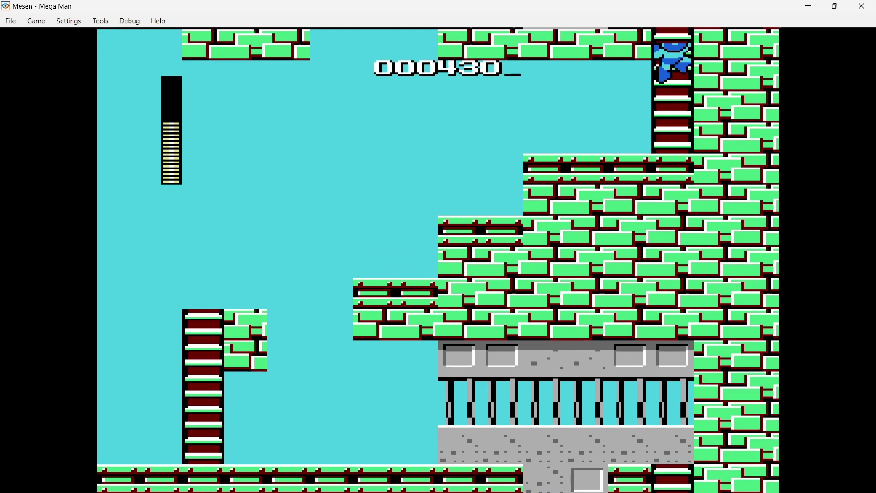
Fire from the ladder exit, destroy the low turret across the gap and jump towards the opposite ledge
{"action": "key", "text": "x"}
{"action": "key", "text": "Left"}
{"action": "key", "text": "z"}
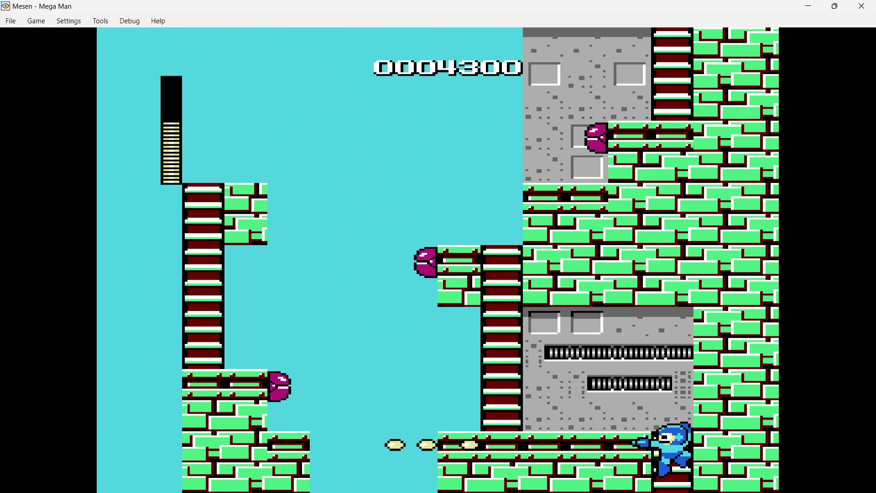
{"action": "key", "text": "z"}
{"action": "key", "text": "x"}
{"action": "key", "text": "z"}
{"action": "key", "text": "x"}
{"action": "key", "text": "Left"}
{"action": "key", "text": "z"}
{"action": "key", "text": "x"}
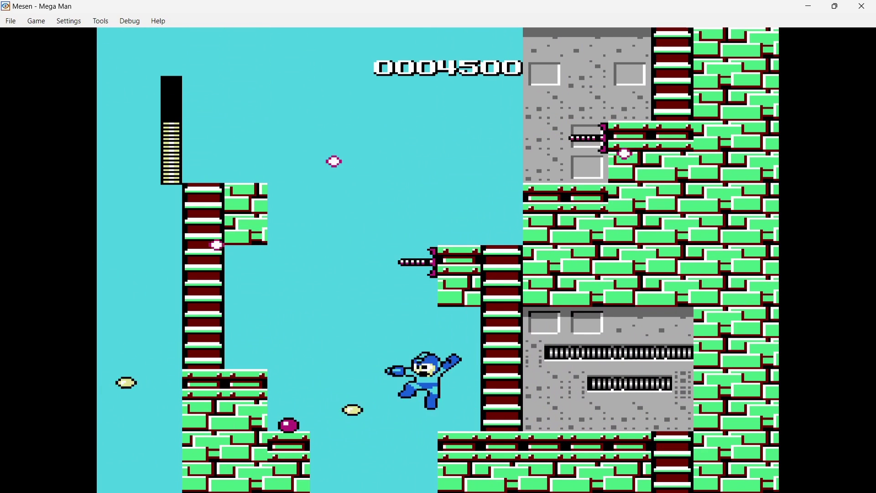
Shoot the turret on the middle ledge and climb the ladder on the far side of the gap to its top
{"action": "key", "text": "Up"}
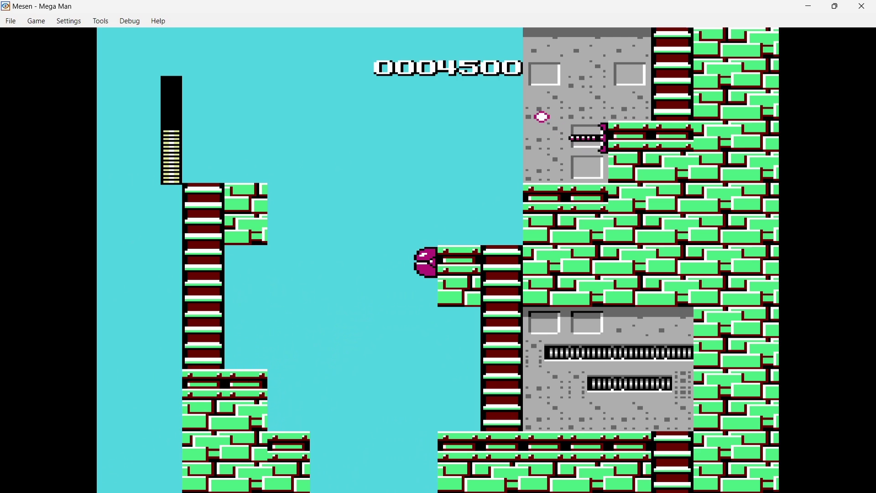
{"action": "key", "text": "x"}
{"action": "key", "text": "x"}
{"action": "key", "text": "x"}
{"action": "key", "text": "x"}
{"action": "key", "text": "Down"}
{"action": "key", "text": "x"}
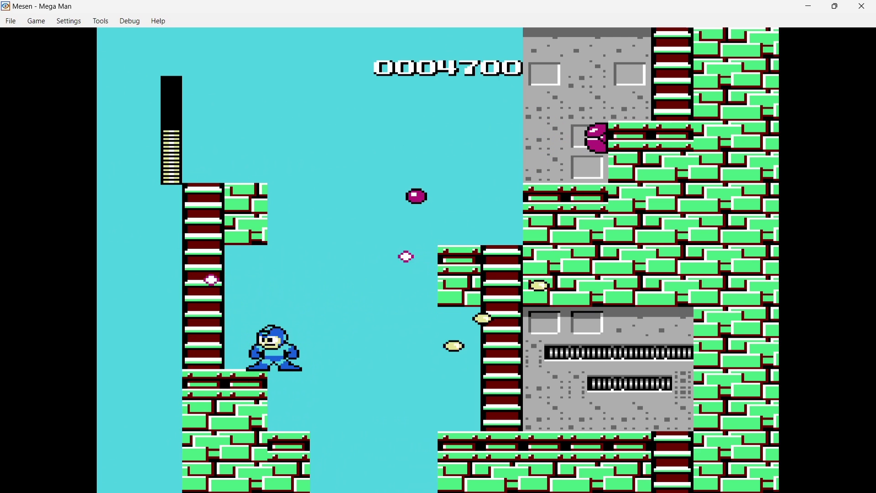
{"action": "key", "text": "Up"}
{"action": "key", "text": "x"}
{"action": "key", "text": "Up"}
{"action": "key", "text": "Up"}
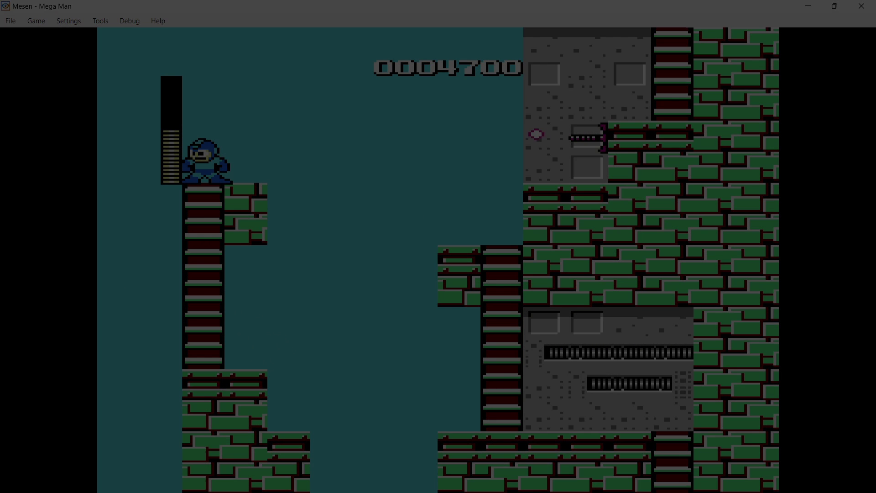